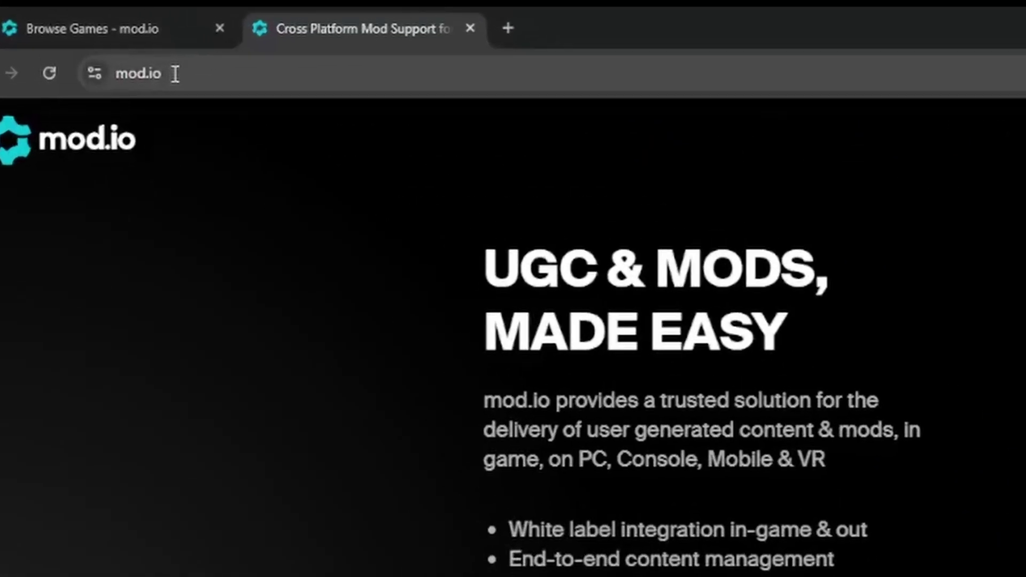
Take mod.io's Get Started developer path and open the Gorilla Tag levels page from Browse Games
click(85, 25)
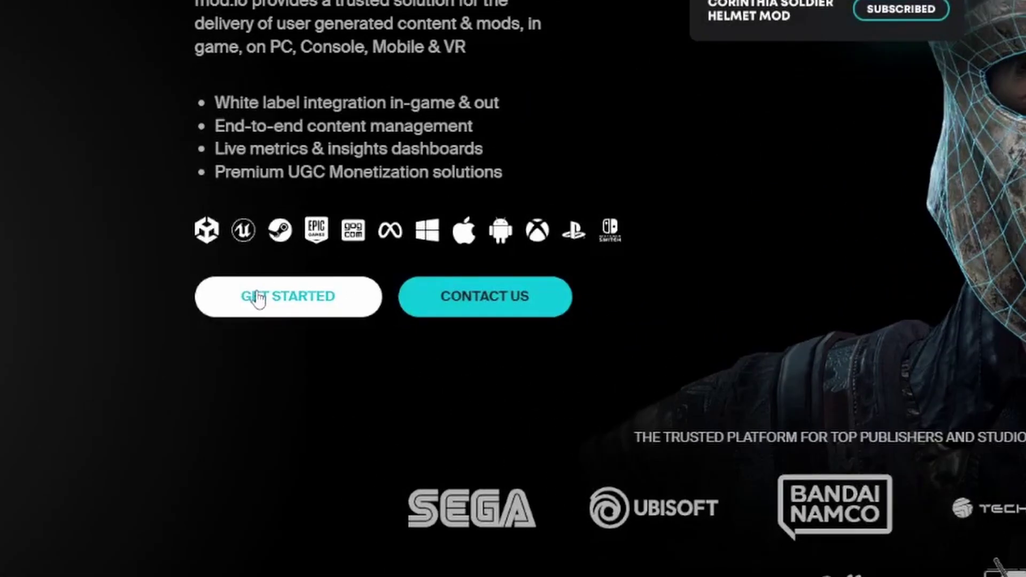
click(233, 293)
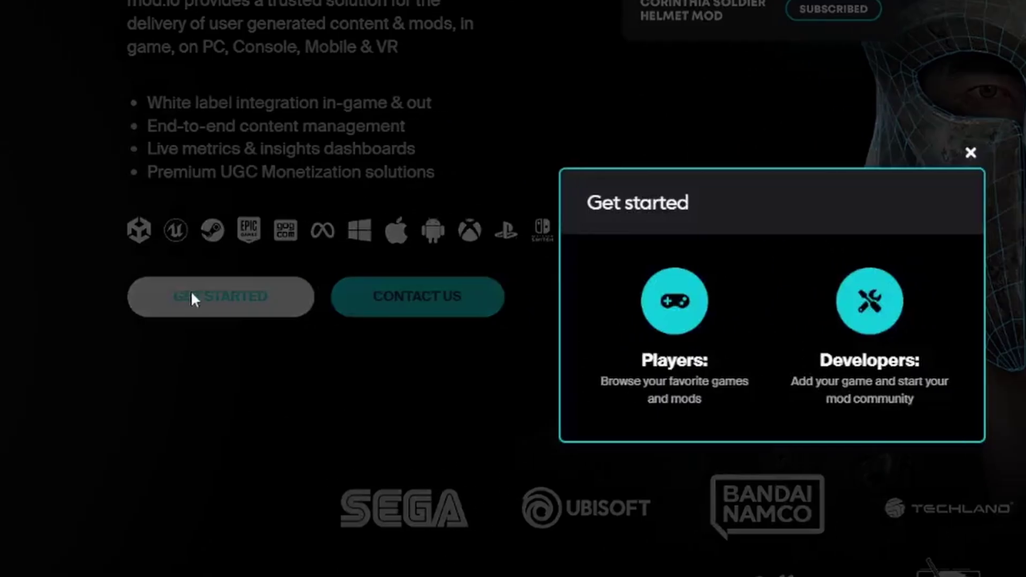
click(728, 326)
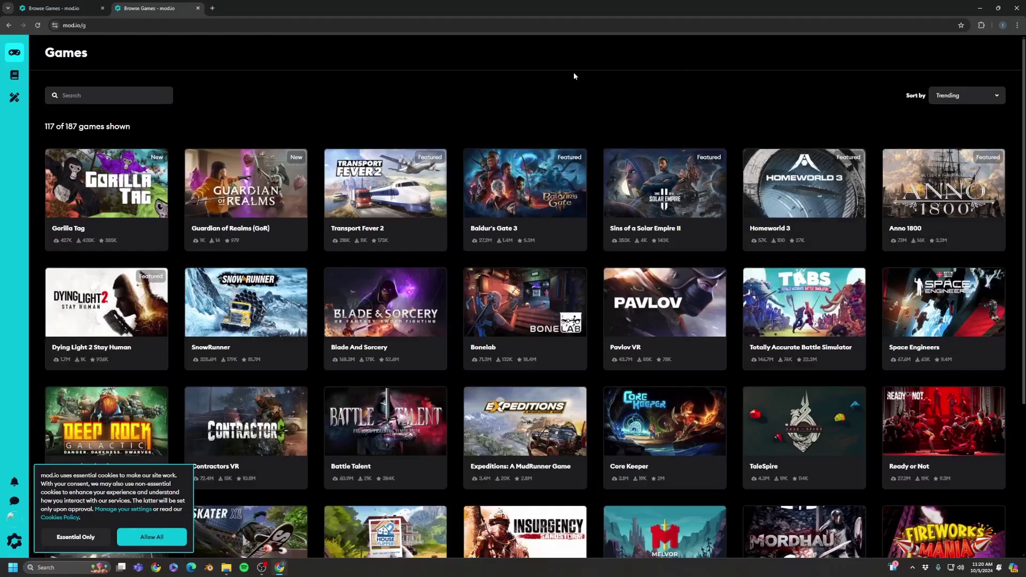
scroll(738, 290, down, 5)
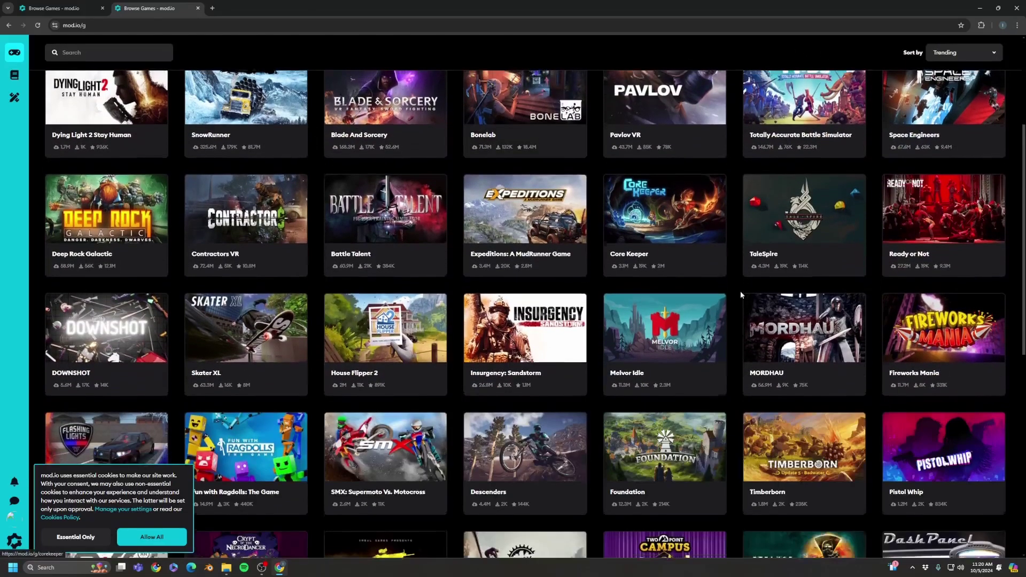
scroll(343, 227, up, 5)
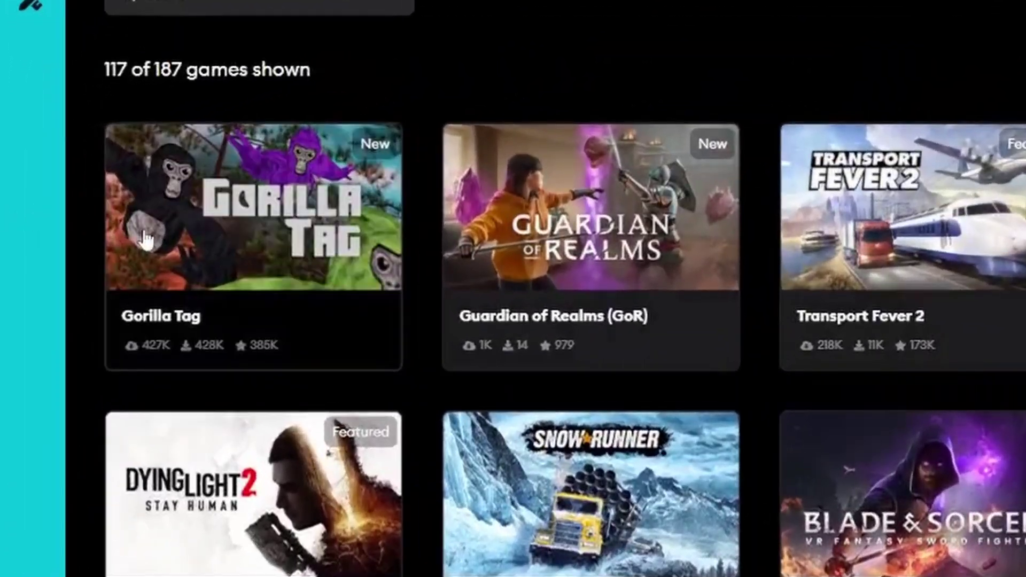
click(85, 191)
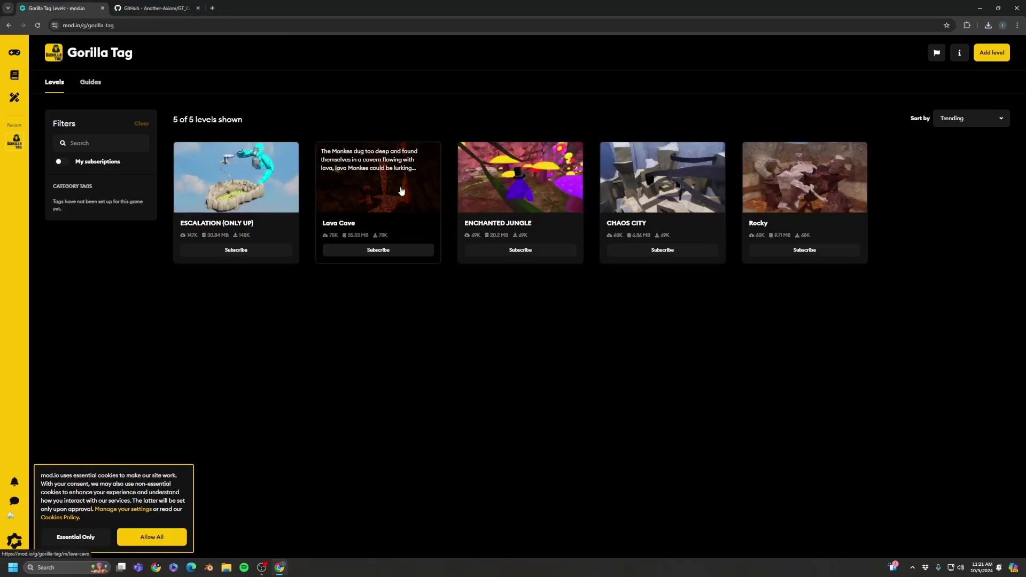
Open unity.com/download in a new browser tab and view Unity Hub's installed editor versions
click(308, 7)
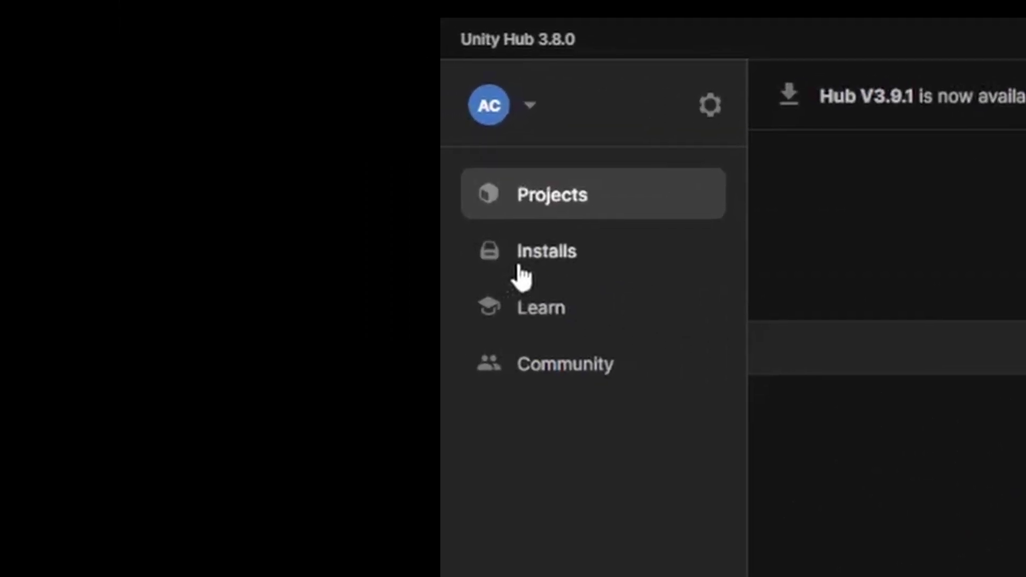
click(523, 275)
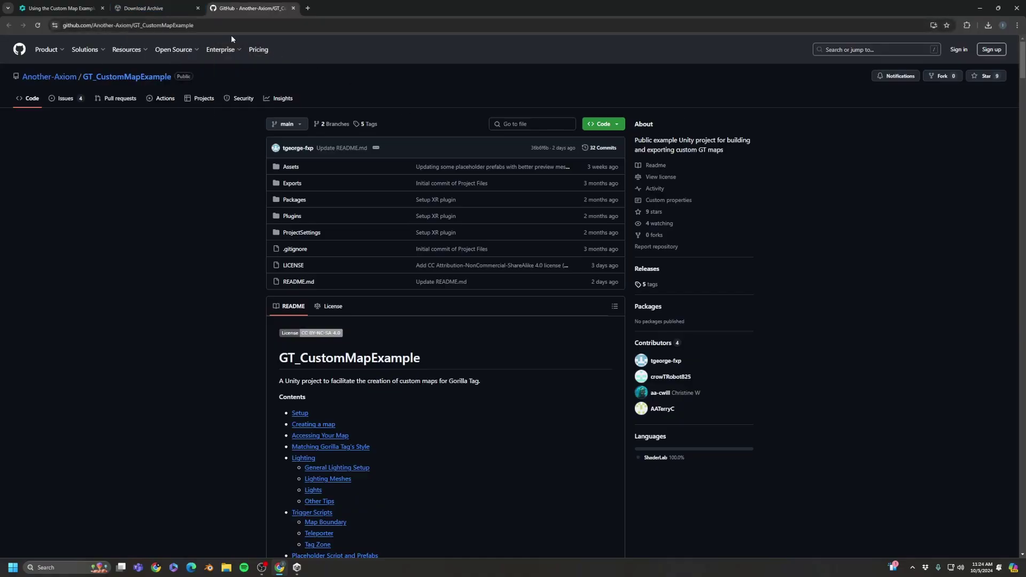
Install Unity editor 2022.3.2f1 from the download archive through Unity Hub
click(159, 8)
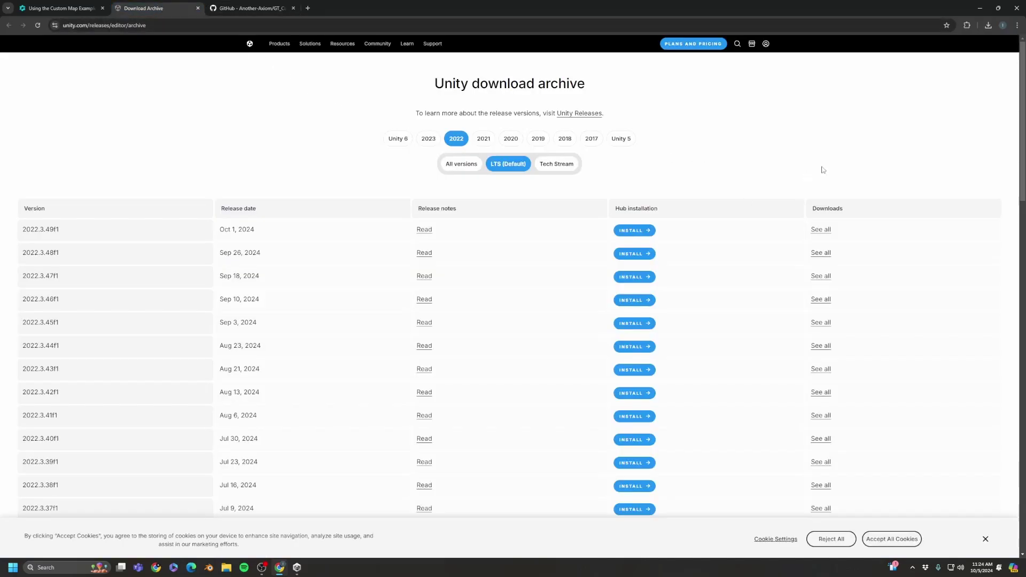
scroll(801, 261, down, 15)
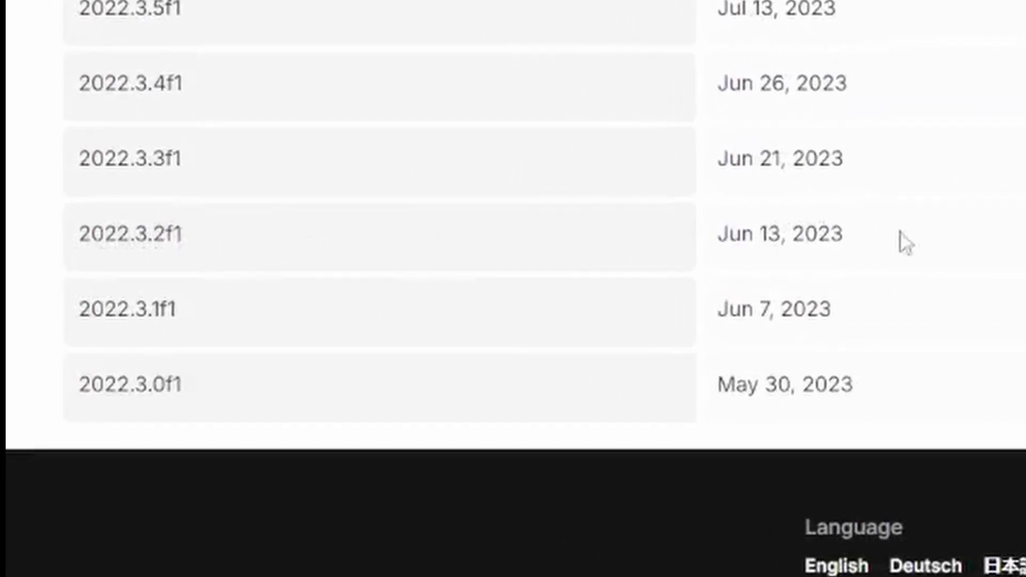
click(630, 245)
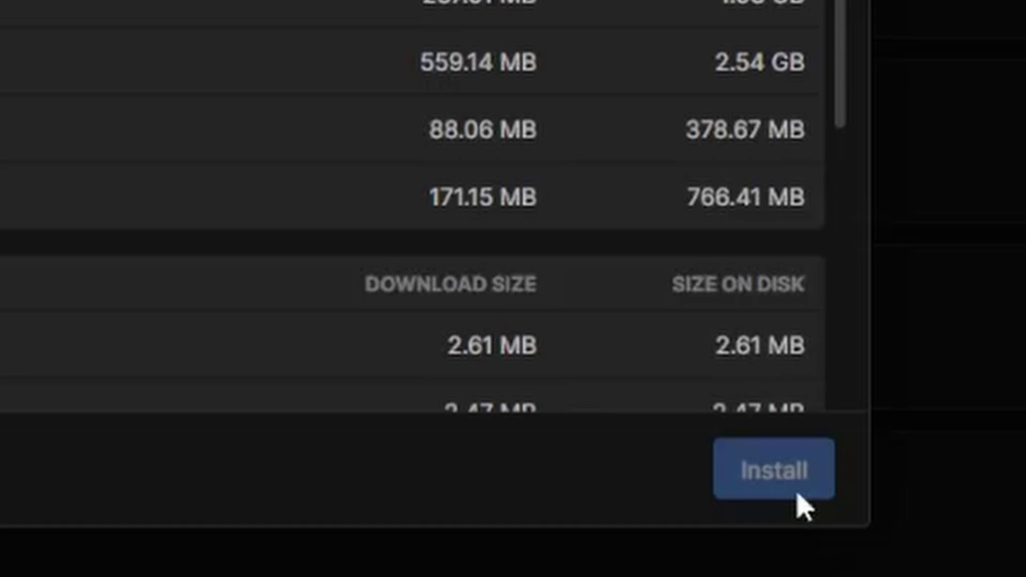
click(721, 408)
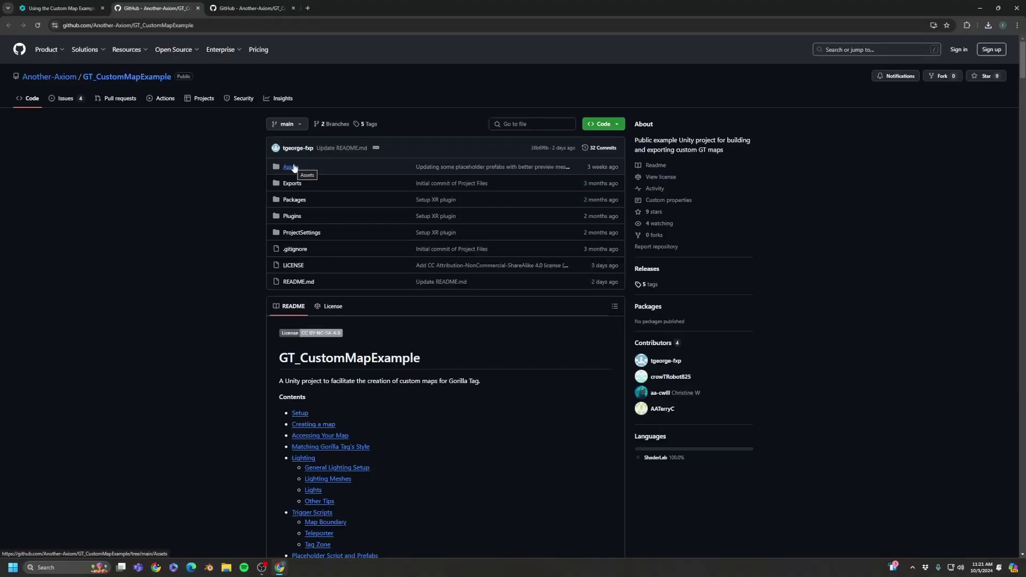
Show the Code clone and download dropdown for the GT_CustomMapExample repository
click(602, 124)
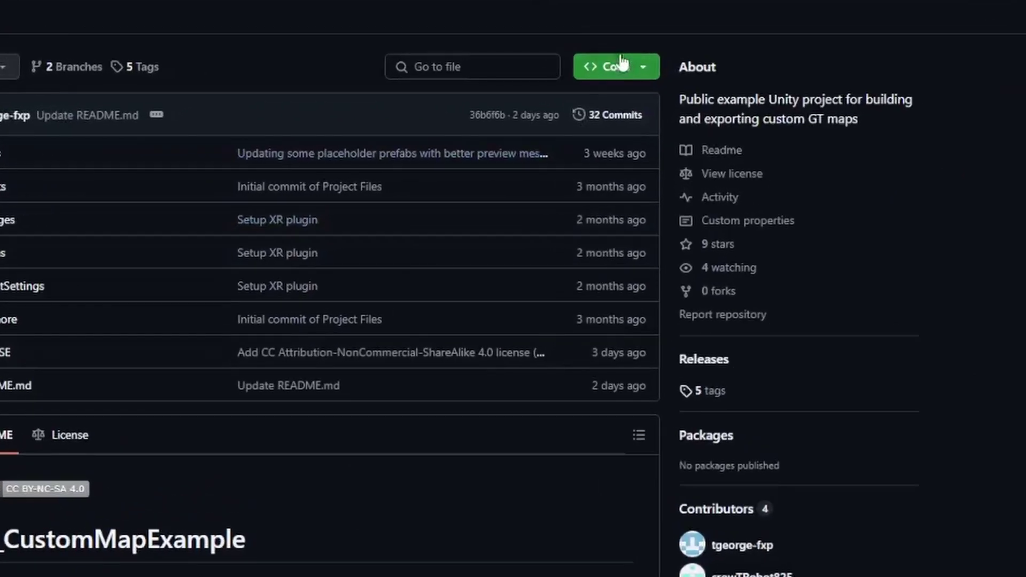
click(748, 154)
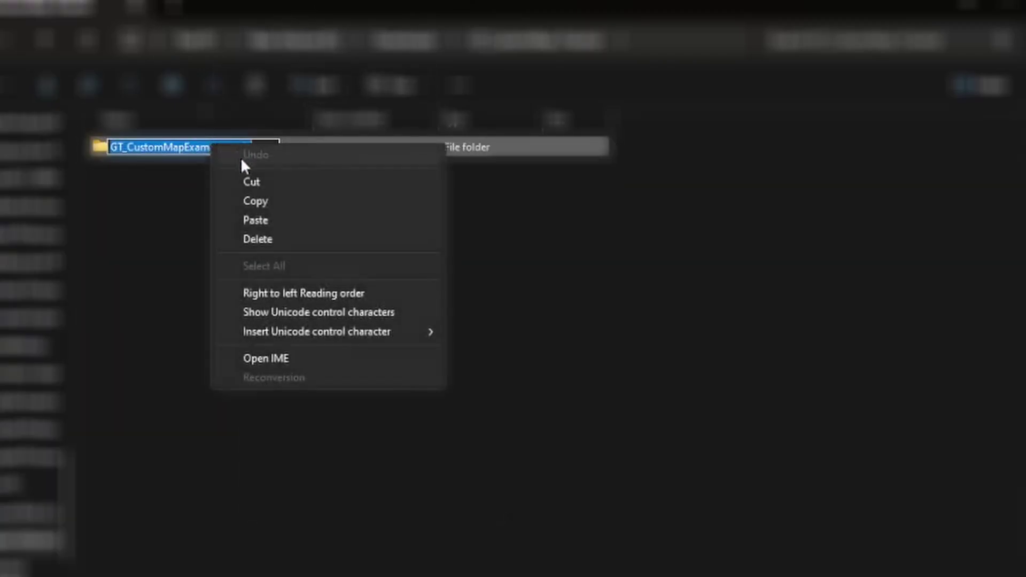
Paste GT_CustomMap-Tutorial over the extracted folder's name
click(255, 220)
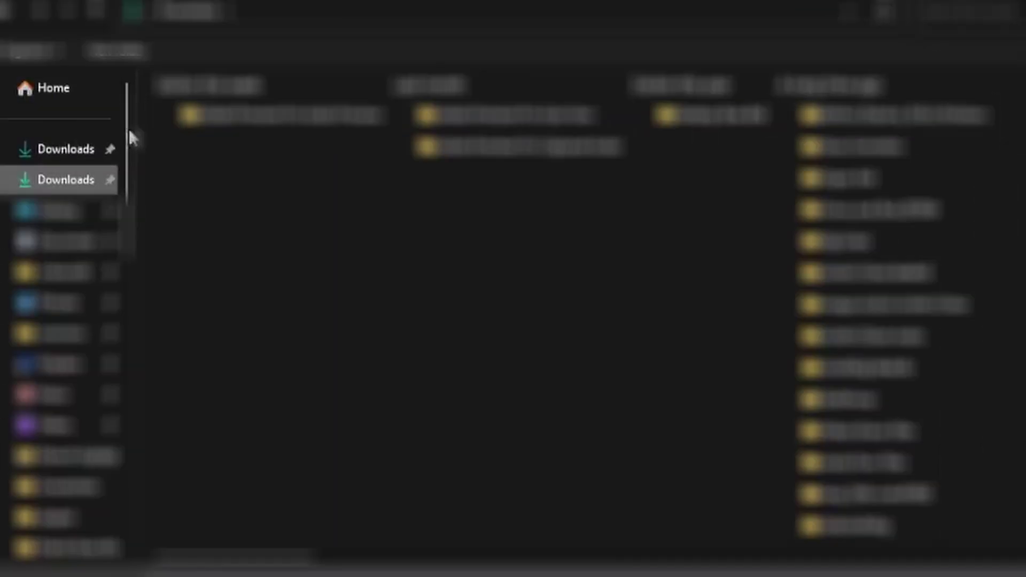
Add the GT_CustomMap-Tutorial folder from Downloads as a Unity Hub project
click(48, 151)
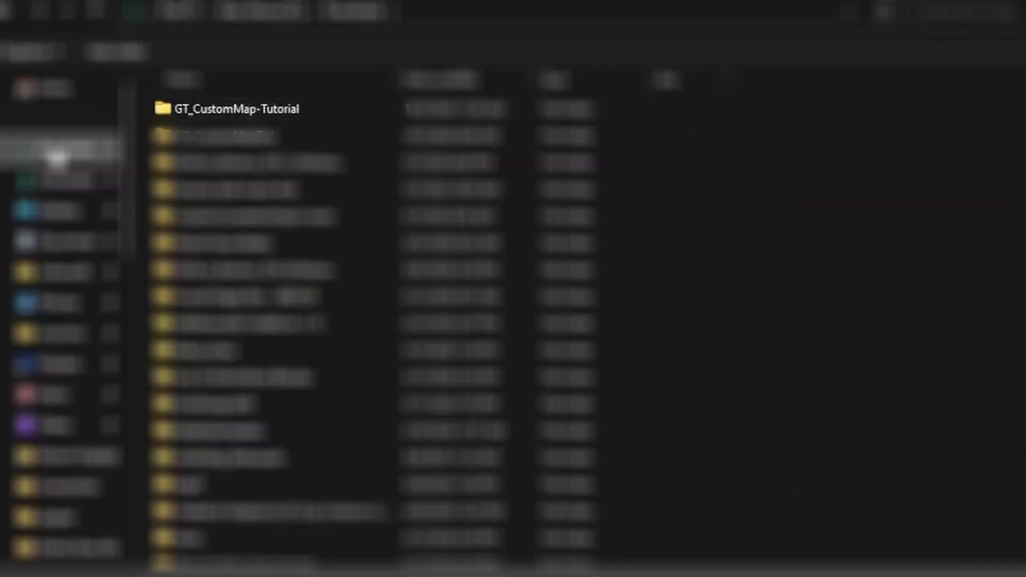
double_click(255, 109)
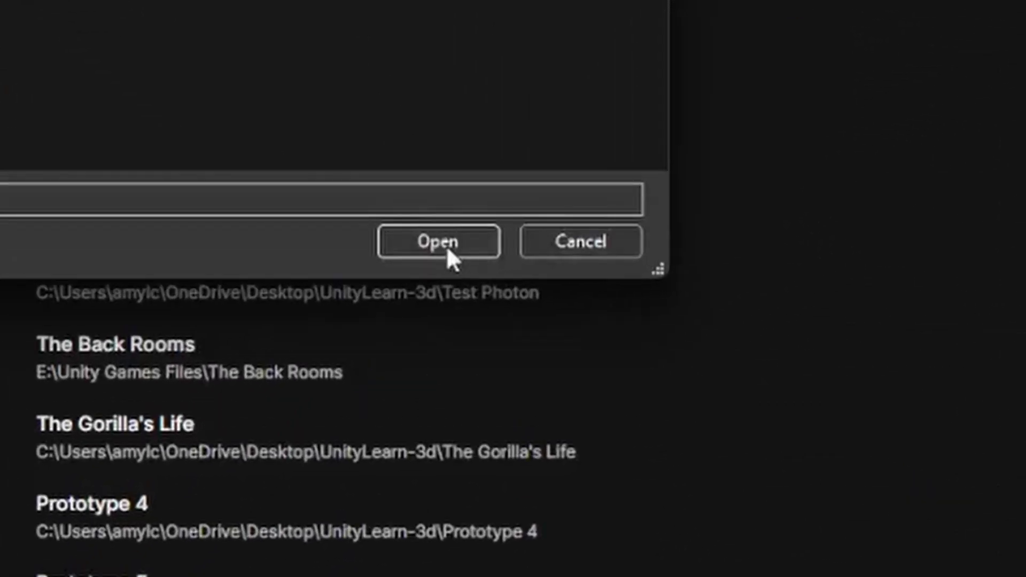
click(422, 263)
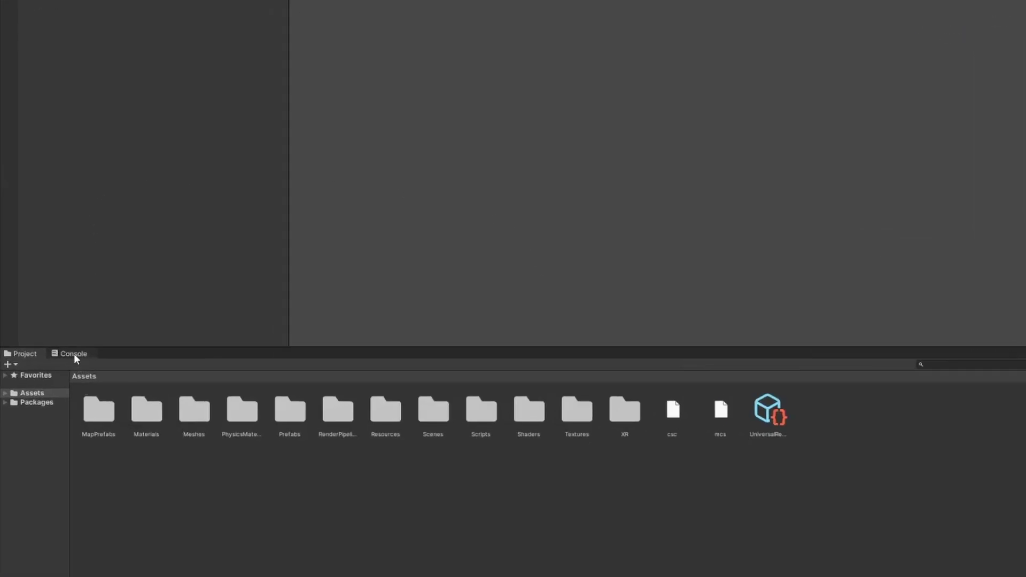
Clear the import errors in the Console and return to the project's Scenes folder
click(55, 356)
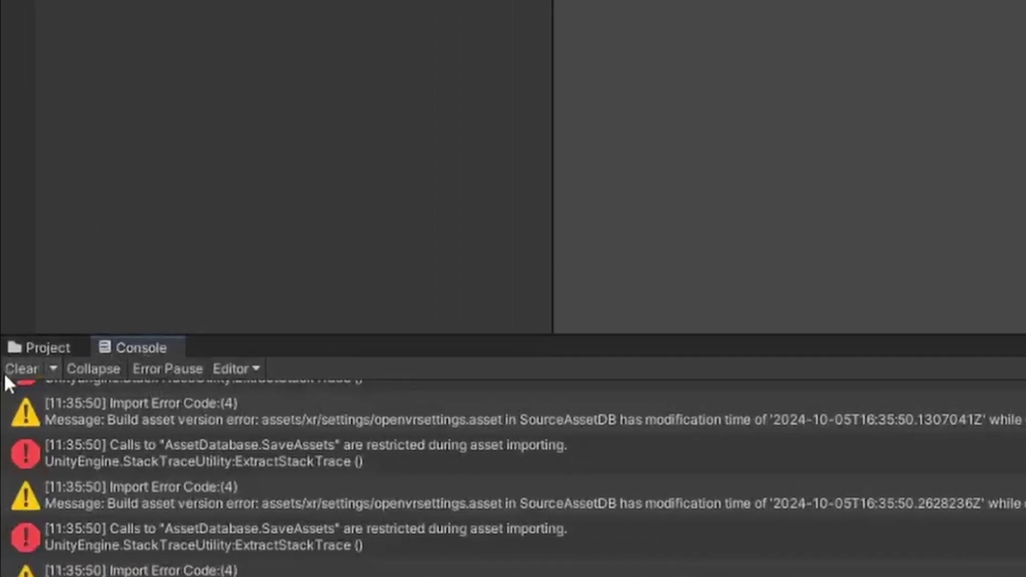
click(12, 369)
click(22, 348)
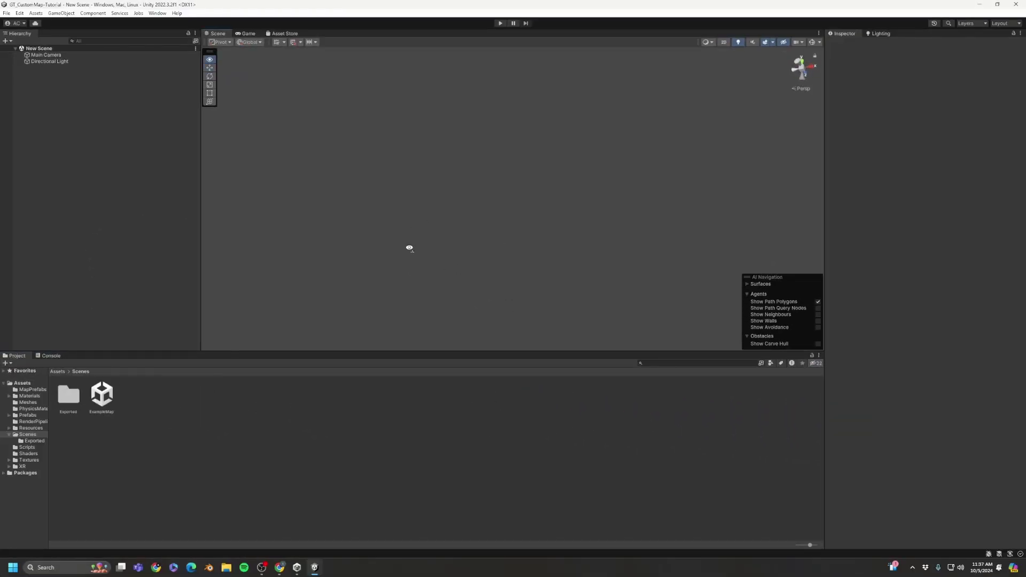
Create a new scene named Tutorial in the Scenes folder
right_click(159, 415)
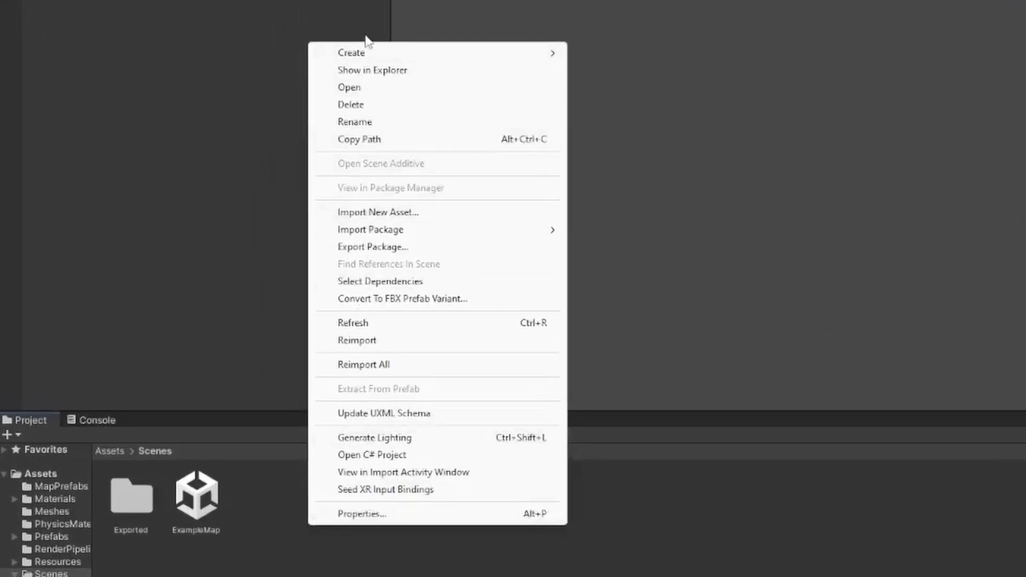
mouse_move(194, 166)
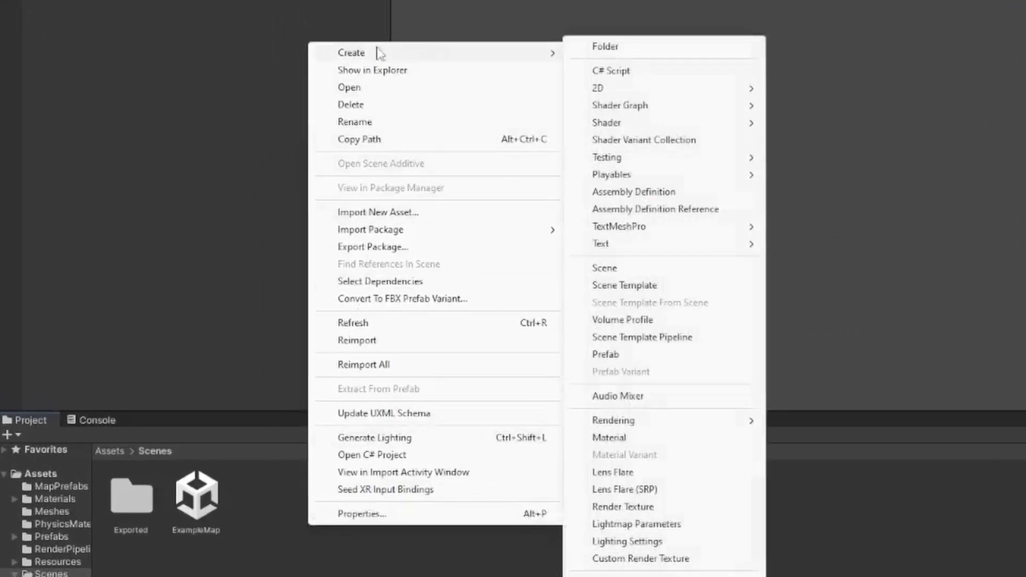
click(615, 268)
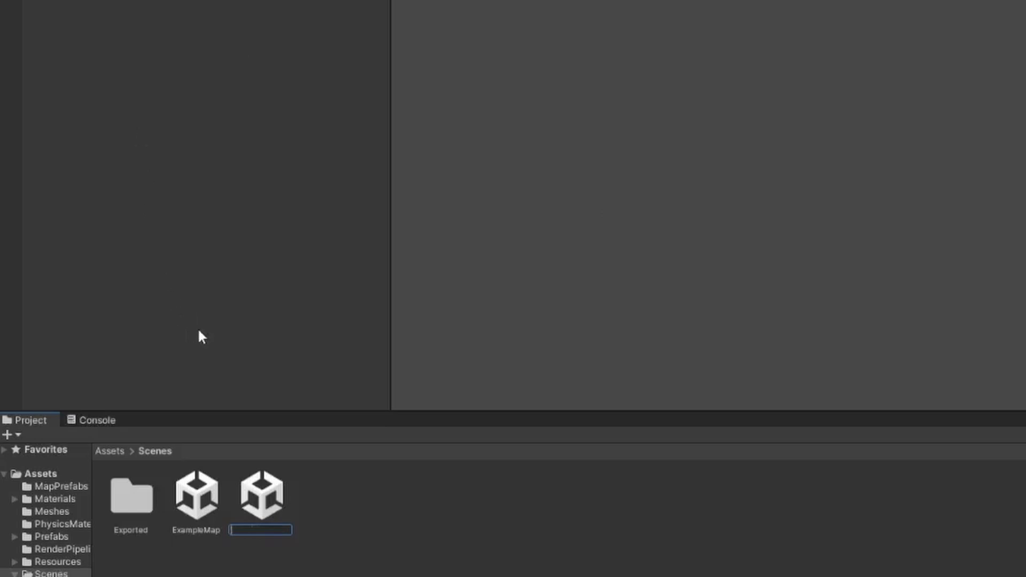
text(Tutorial)
key(Return)
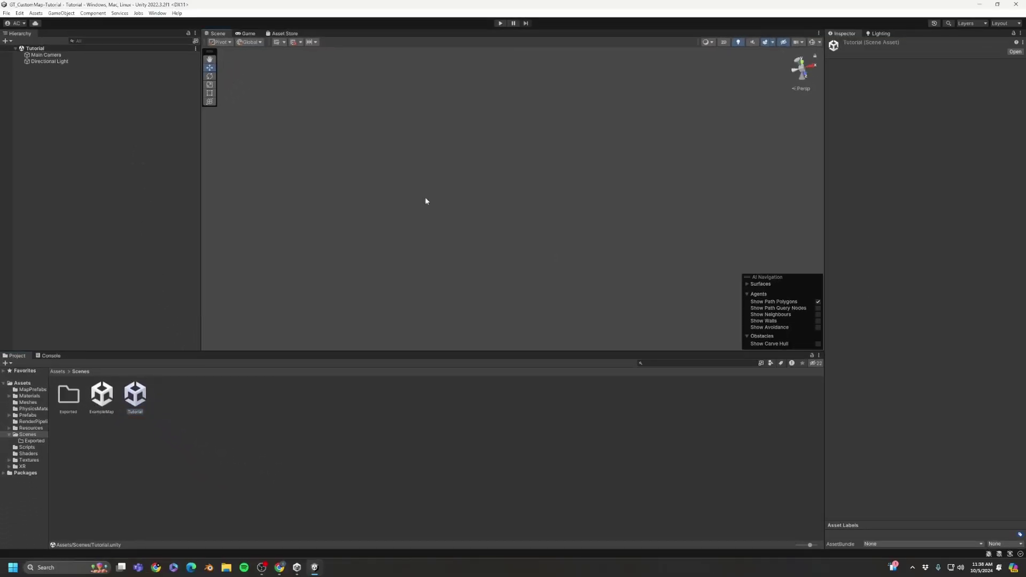
Delete the default Main Camera and Directional Light from the scene
click(400, 199)
click(63, 55)
shift+click(83, 61)
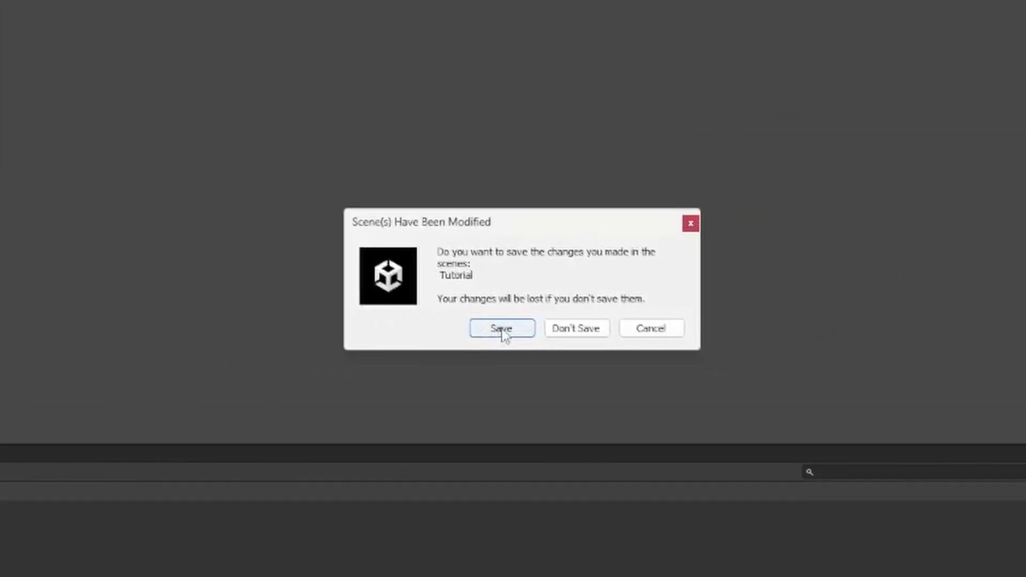
Save Tutorial, then copy ExampleMap's Directional Light and Lights objects
click(581, 314)
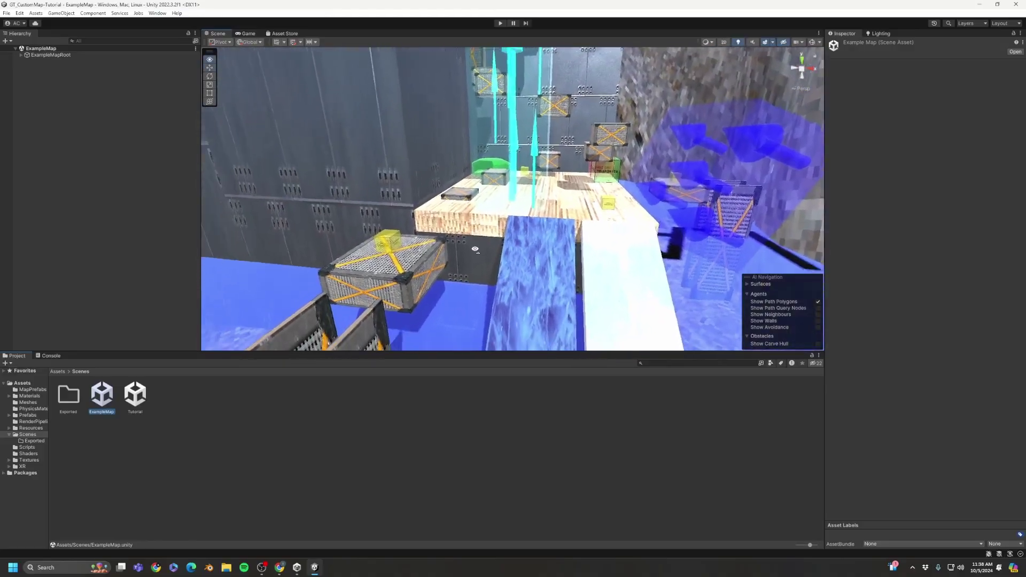
right_drag(475, 249, 519, 251)
click(21, 55)
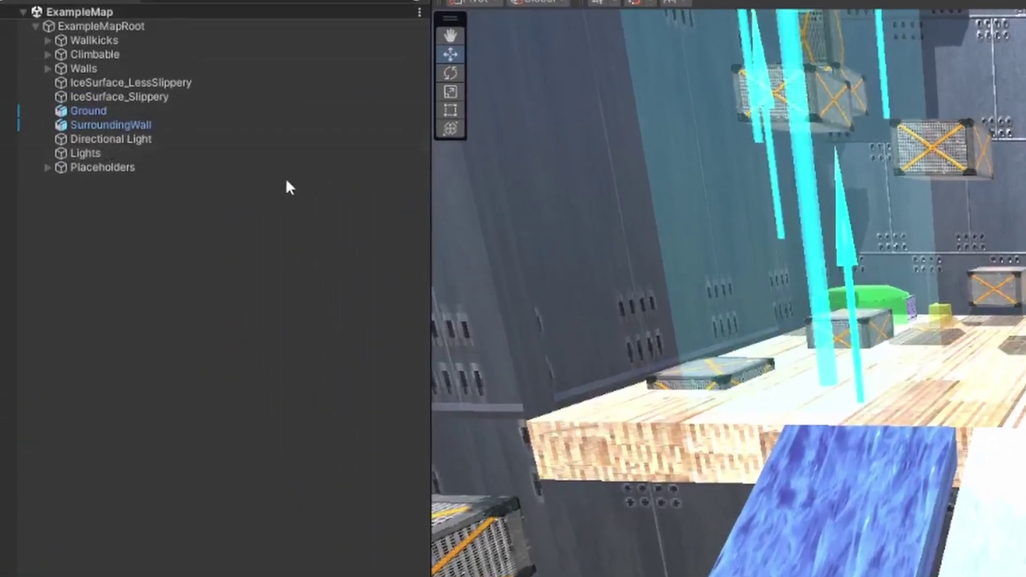
click(152, 140)
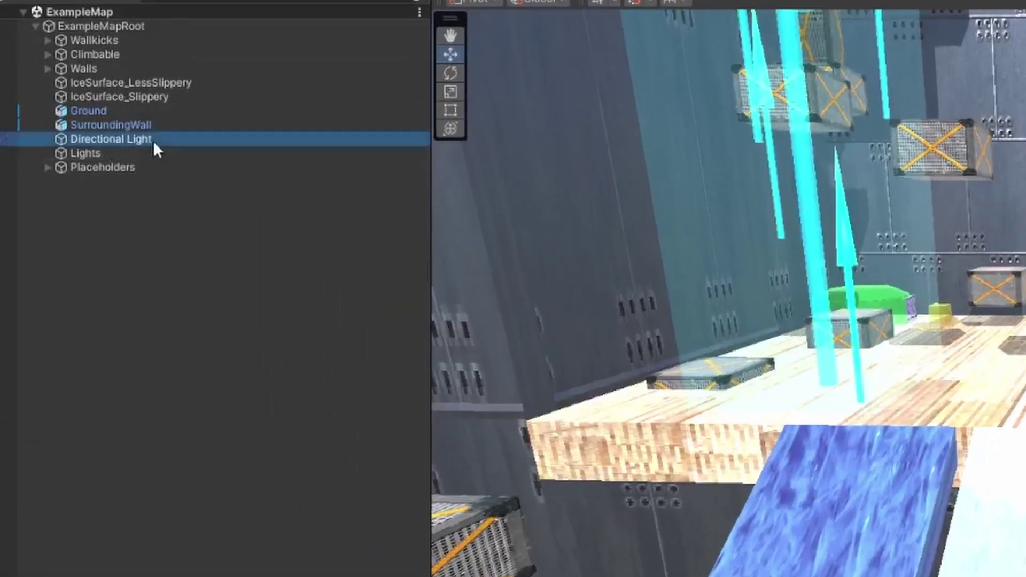
shift+click(187, 154)
right_click(99, 139)
click(153, 170)
Paste Lights and Directional Light into the Tutorial scene's Hierarchy
double_click(283, 488)
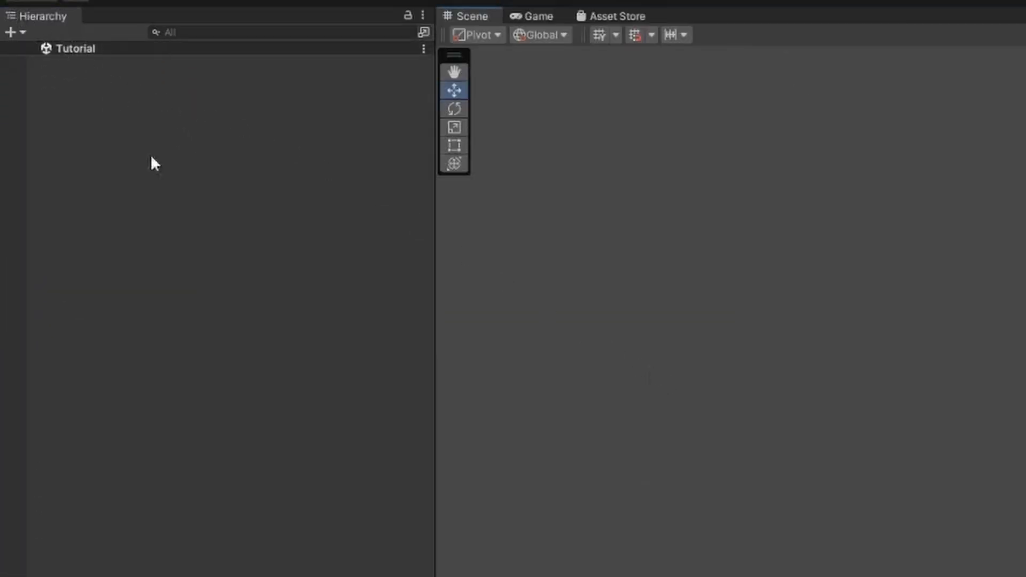
right_click(190, 193)
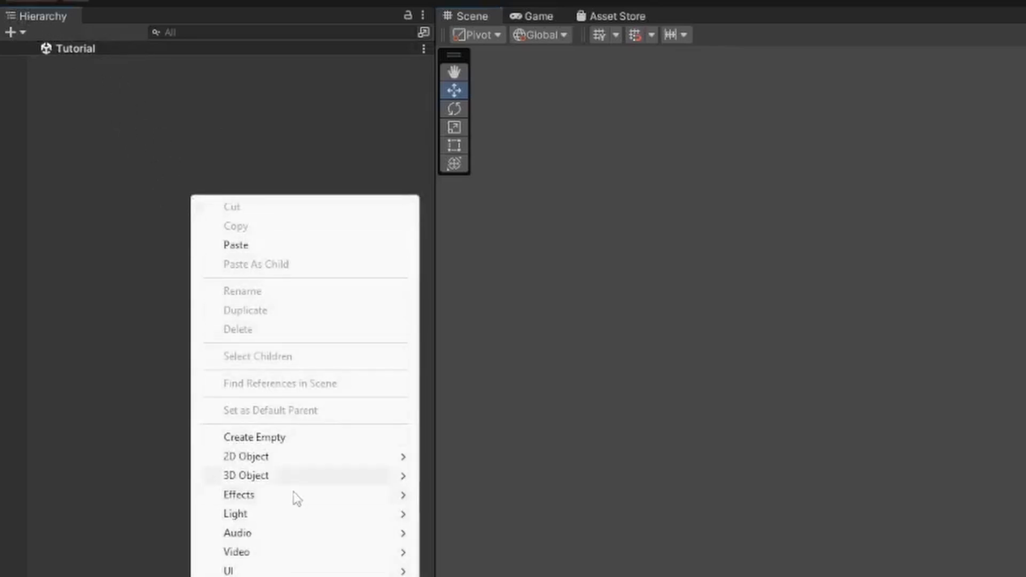
click(244, 243)
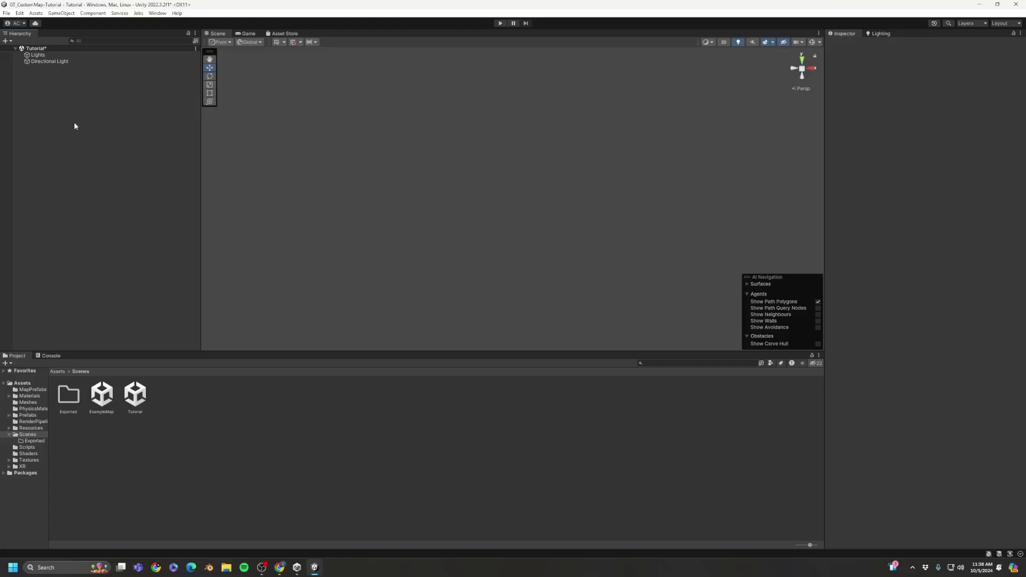
Create an empty object in the Hierarchy named WorldRoot
right_click(65, 133)
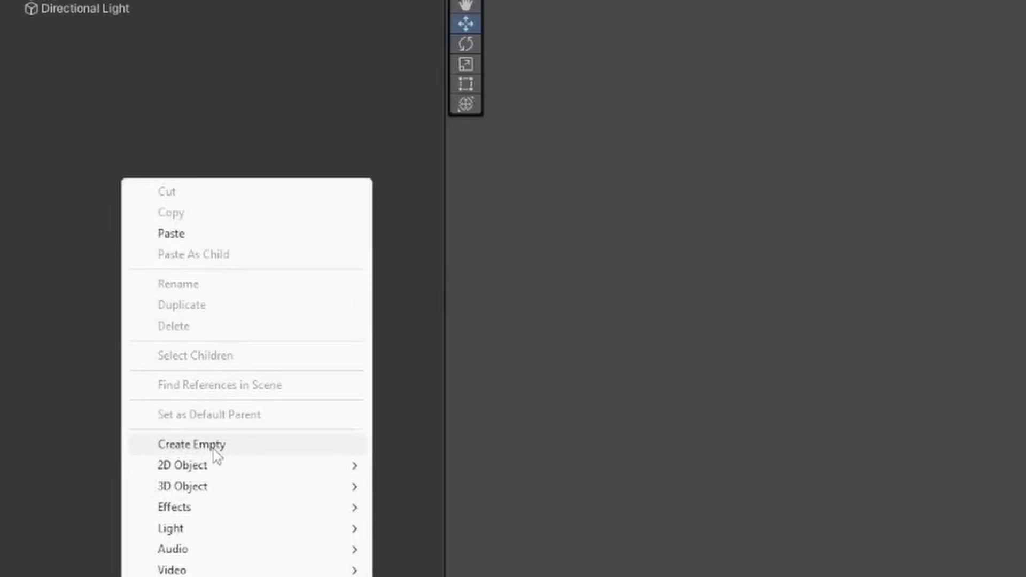
click(213, 446)
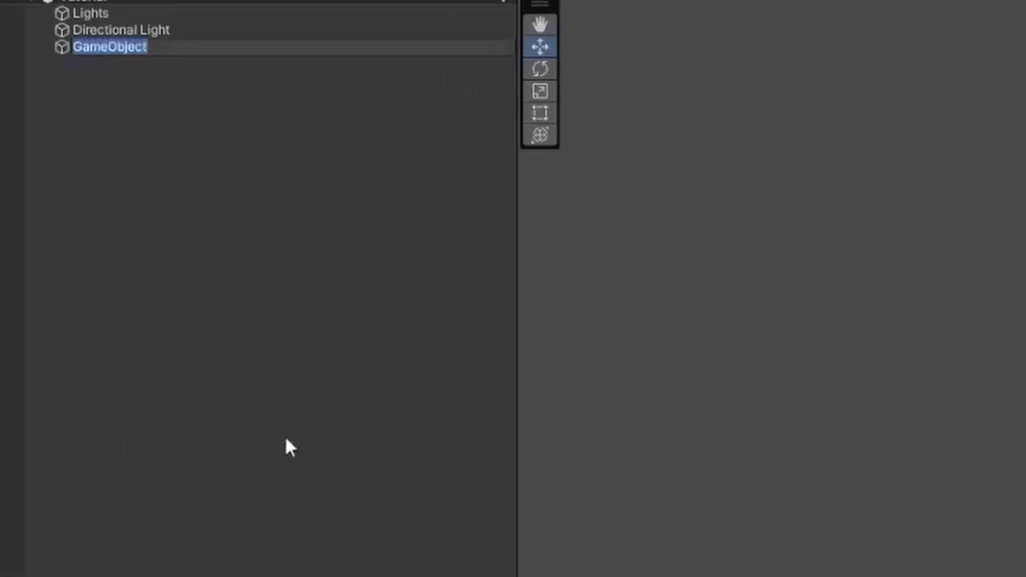
text(WorldR)
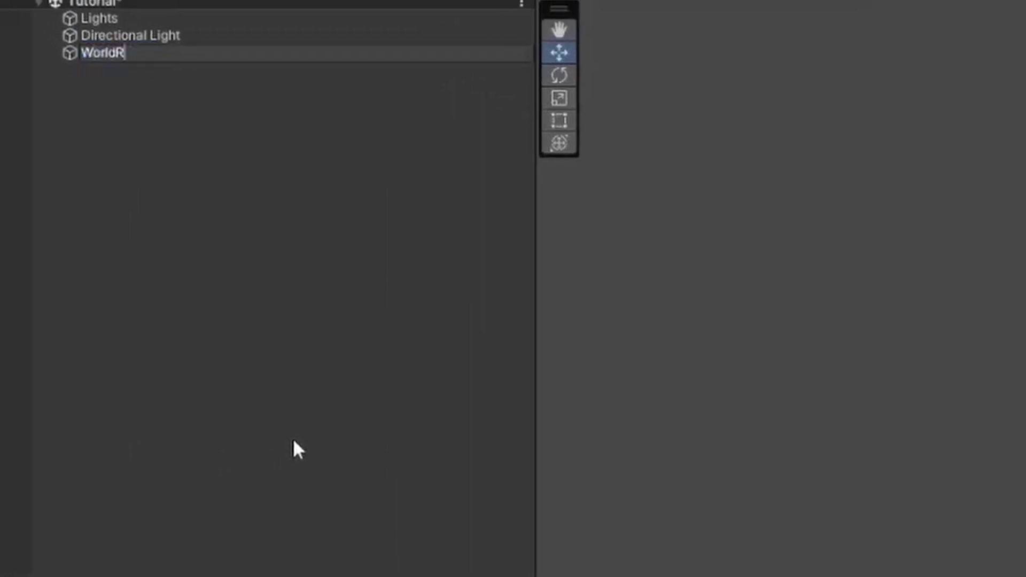
text(oo)
text(t)
key(Return)
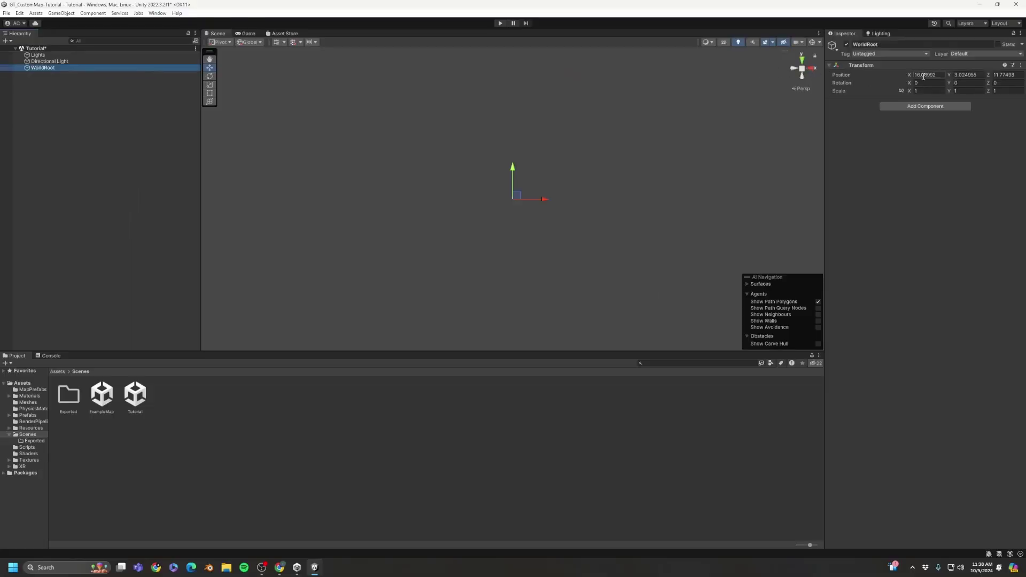
Set WorldRoot's position to 0, 0, 0 and add a Map Descriptor component
click(924, 75)
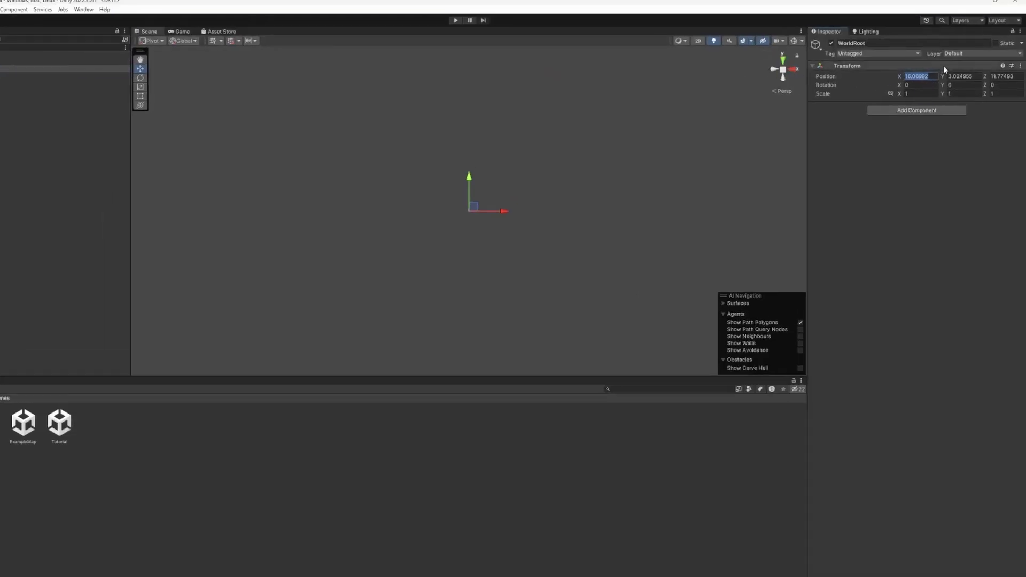
text(0)
key(Tab)
text(0)
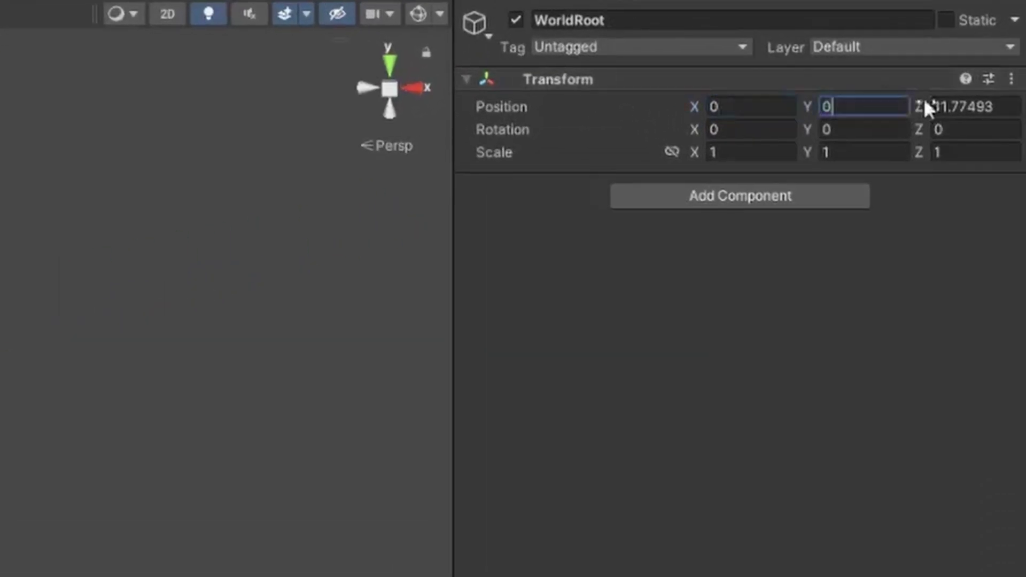
key(Tab)
text(0)
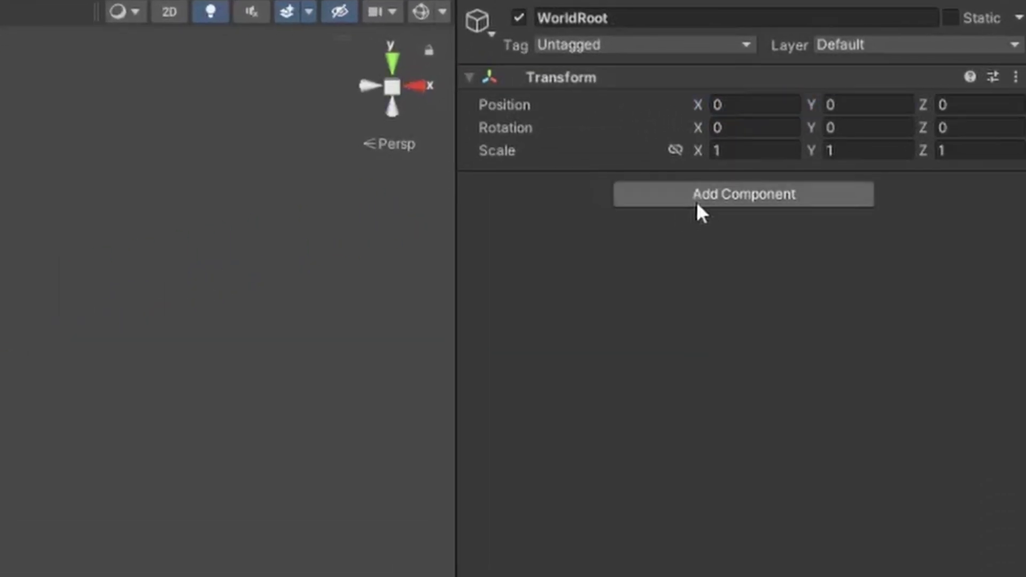
click(697, 201)
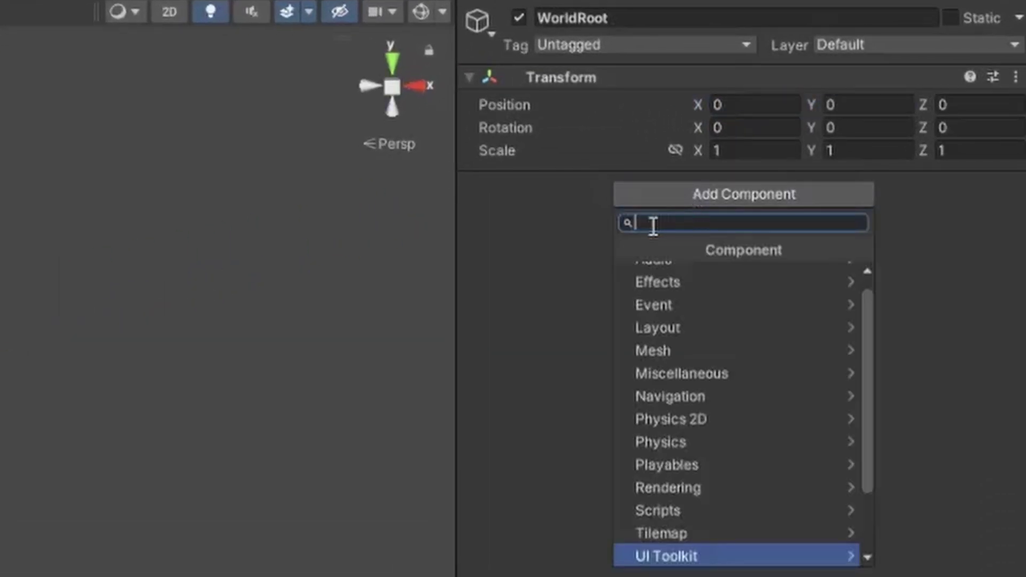
text(Map des)
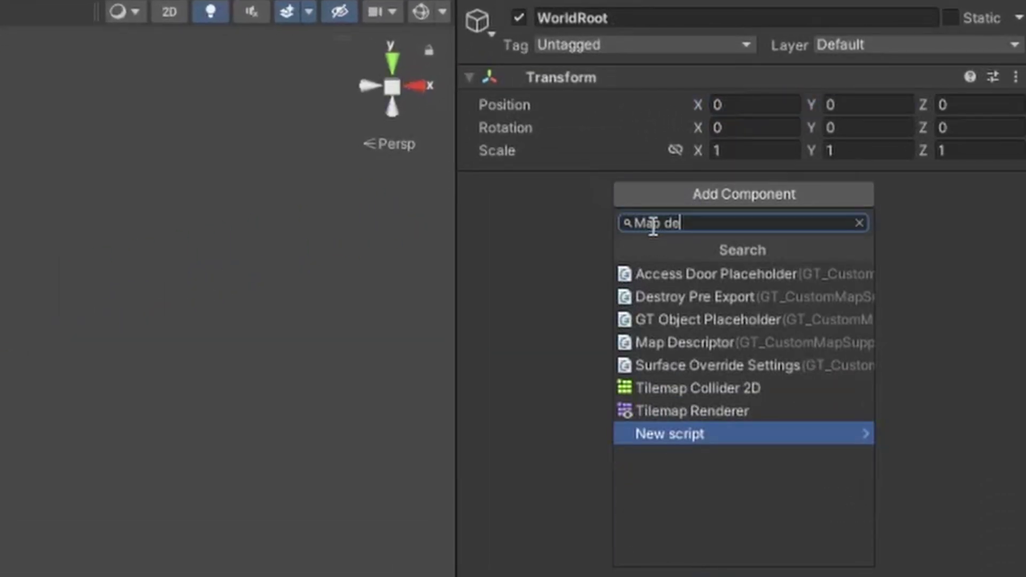
Add a Map Descriptor named Tutorial with sky_example skybox; nest Lights and Directional Light under WorldRoot
click(735, 299)
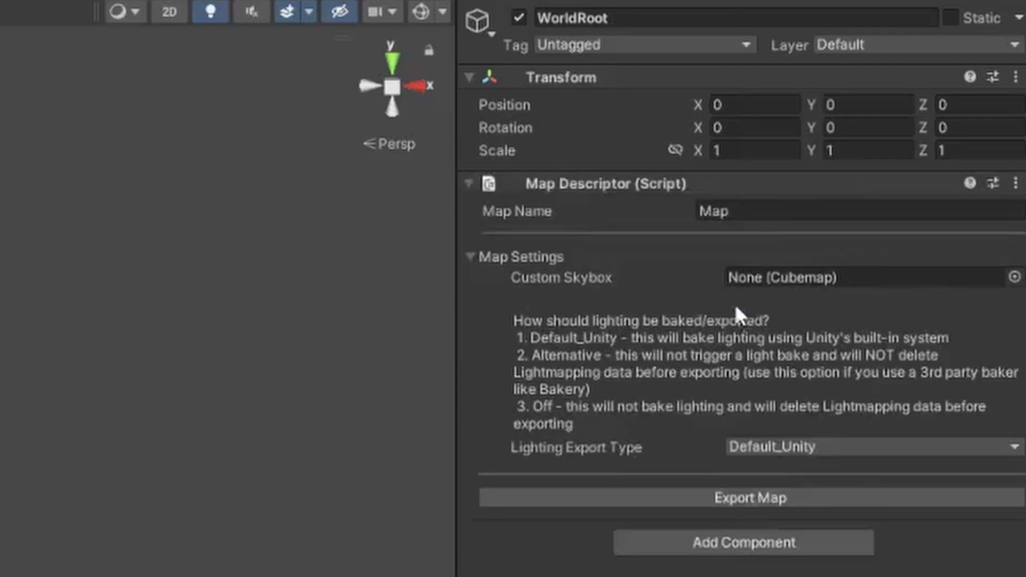
click(766, 207)
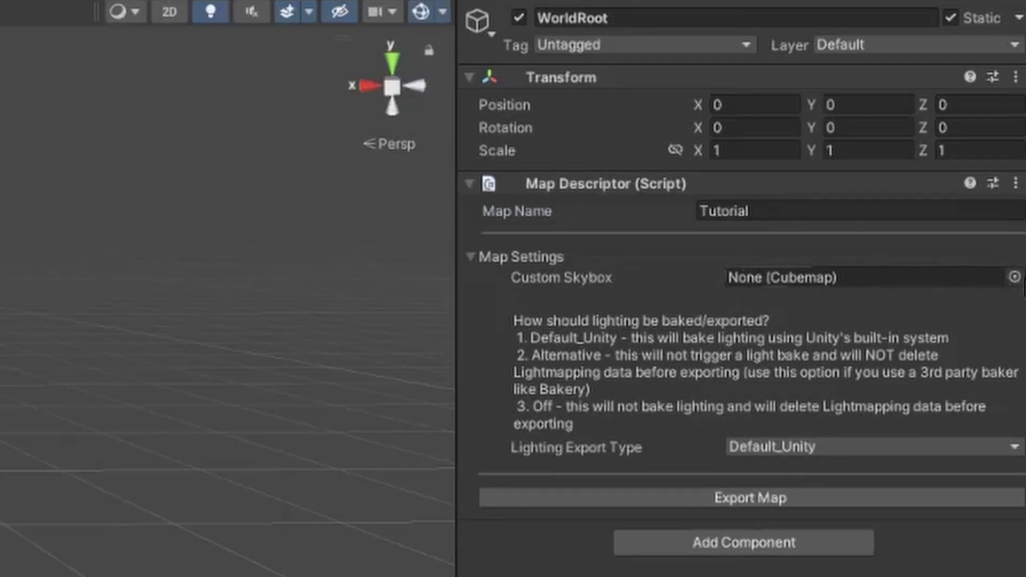
click(1014, 276)
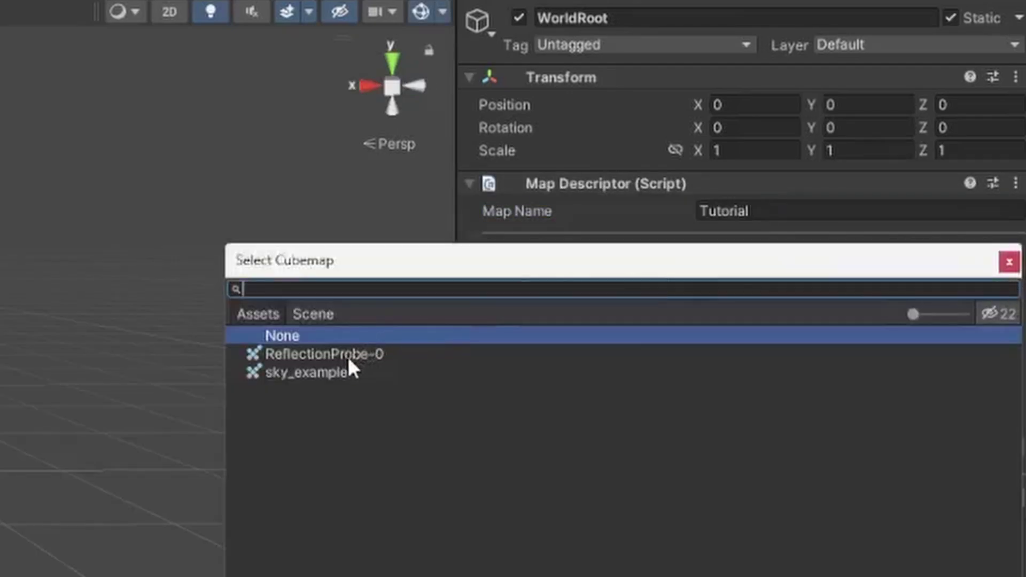
click(345, 373)
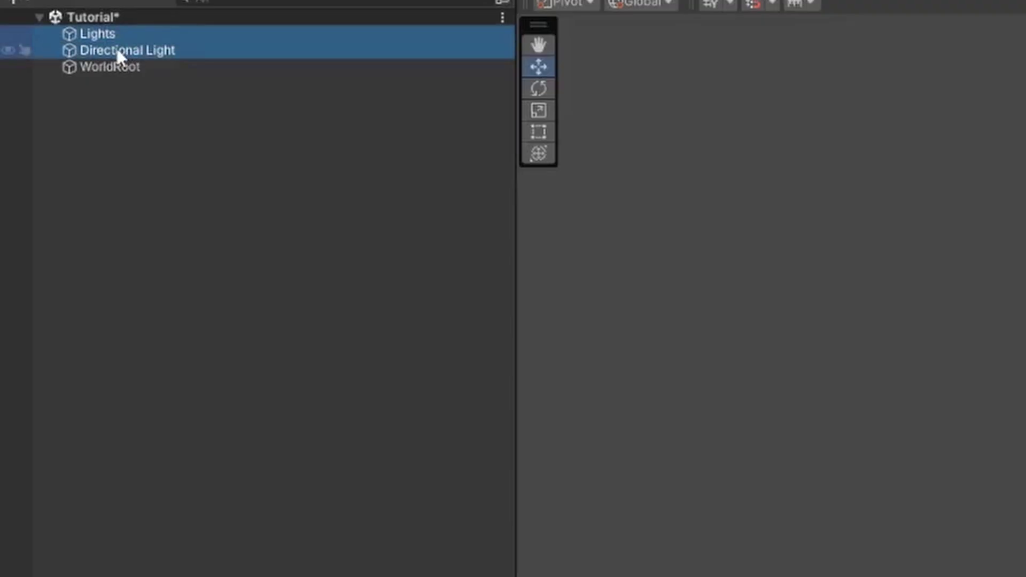
drag(116, 48, 111, 70)
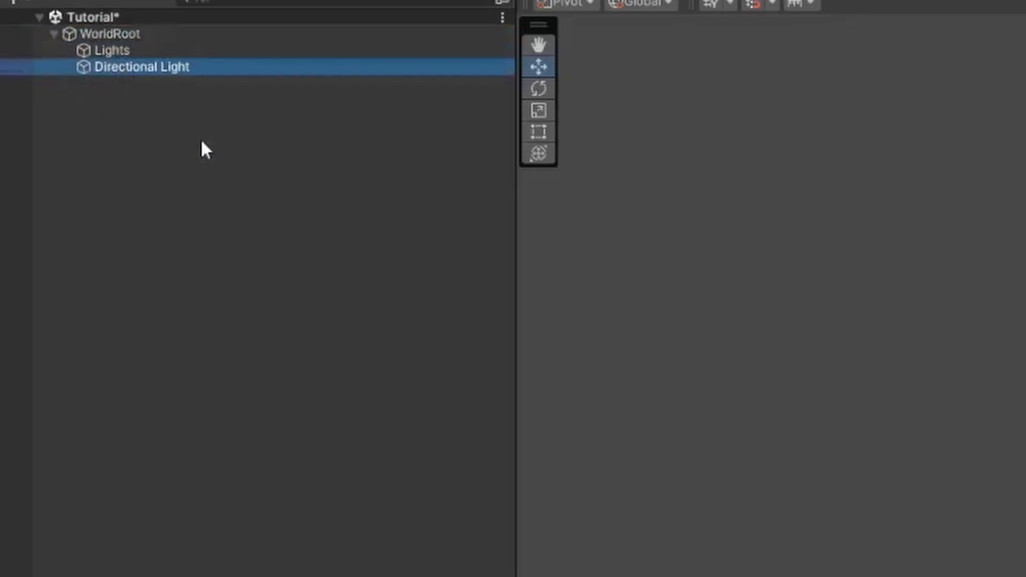
click(177, 152)
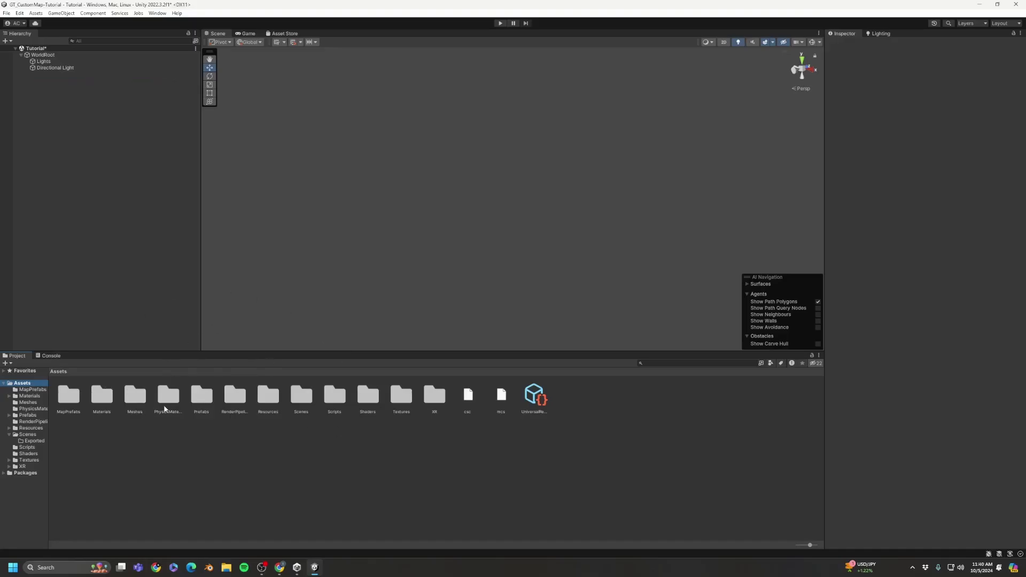
Place the AccessDoor prefab from Assets/MapPrefabs into the scene as a child of WorldRoot
double_click(63, 398)
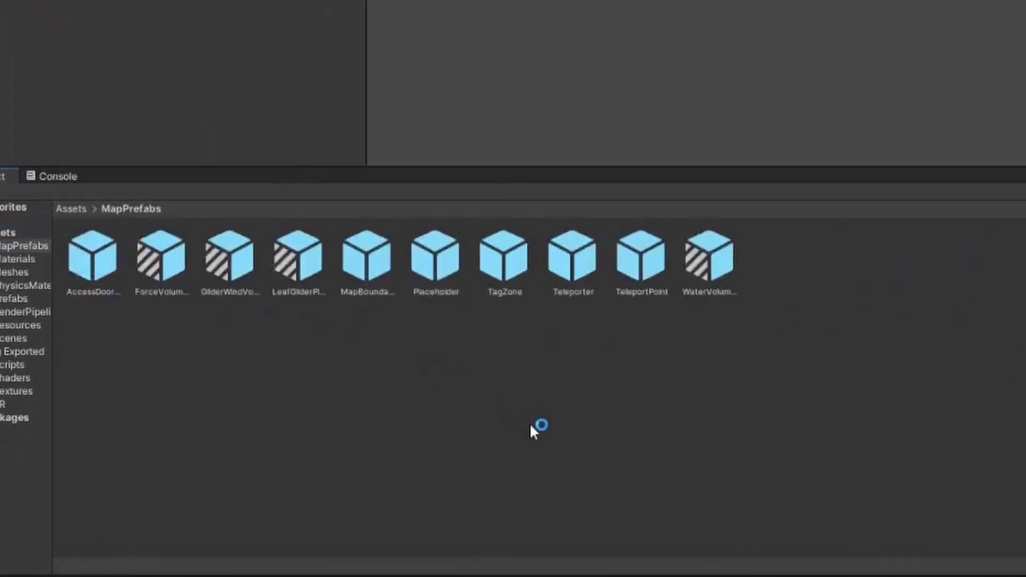
drag(92, 256, 119, 213)
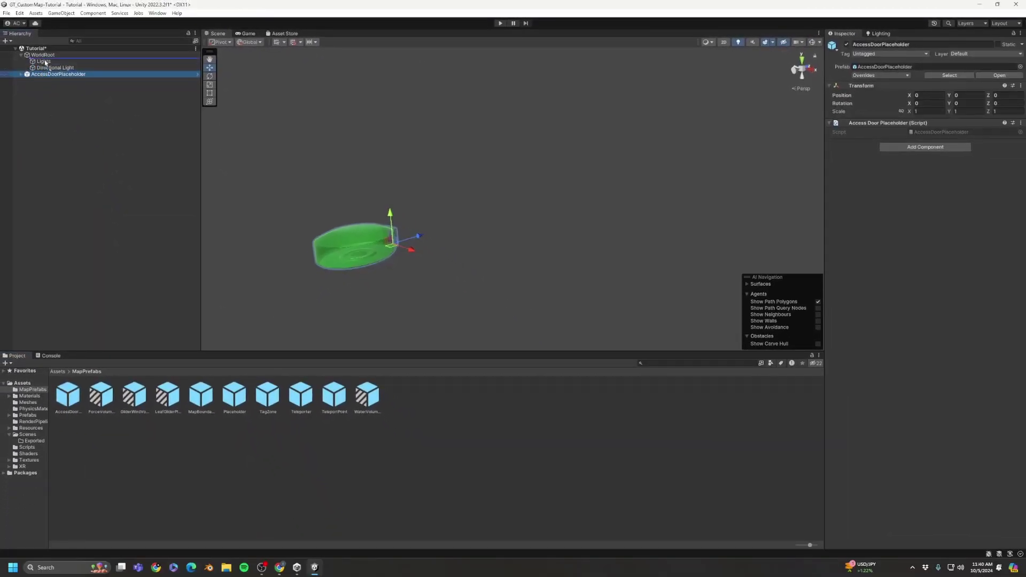
drag(45, 62, 46, 56)
click(390, 190)
Orbit and zoom the Scene view around the green cylinder and the SPAWN POINT door
scroll(279, 201, up, 5)
alt+drag(279, 201, 293, 174)
scroll(293, 174, up, 5)
alt+drag(458, 190, 326, 212)
scroll(450, 257, up, 3)
scroll(140, 275, down, 5)
alt+drag(434, 212, 528, 230)
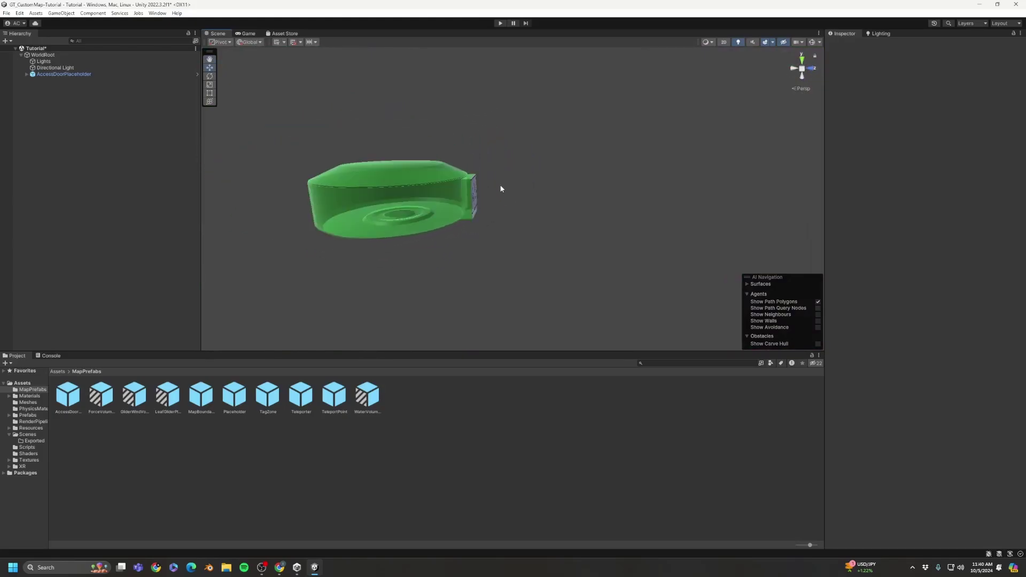
alt+drag(498, 187, 447, 178)
scroll(474, 183, up, 5)
scroll(446, 178, down, 6)
alt+drag(577, 219, 526, 237)
scroll(698, 219, up, 4)
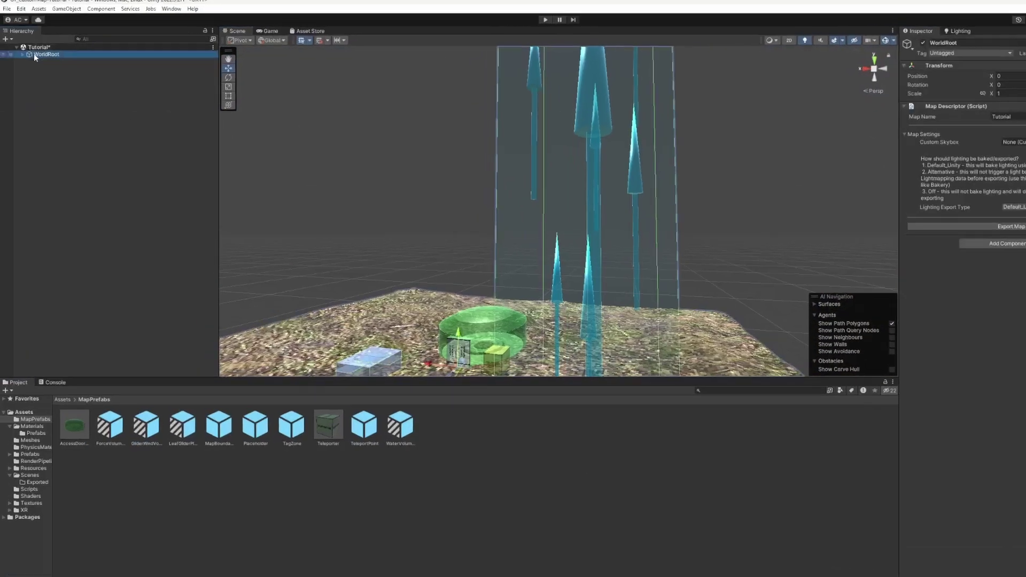
Expand WorldRoot to review its children, then fly the view toward the land
click(23, 54)
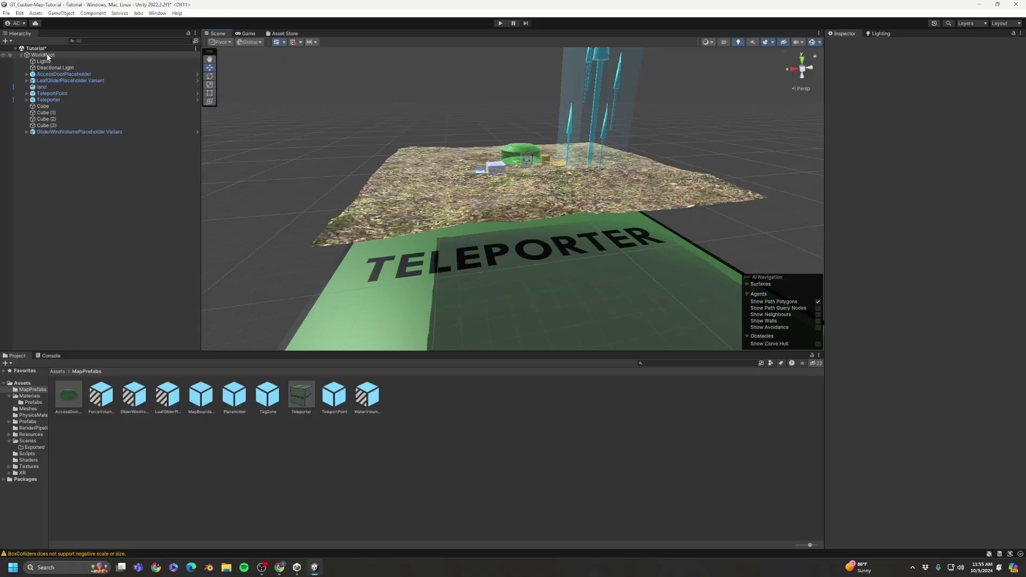
click(47, 55)
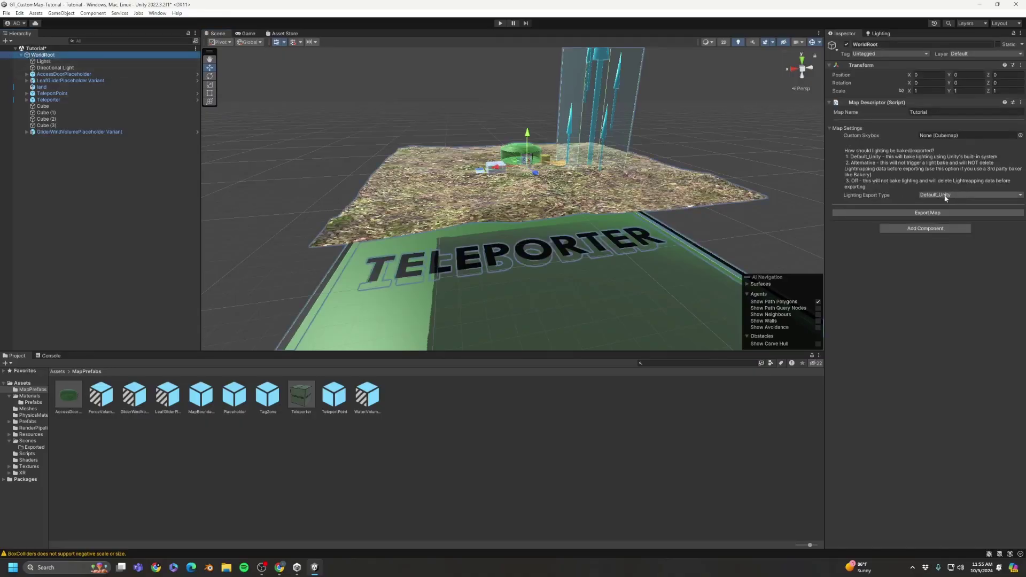
click(229, 135)
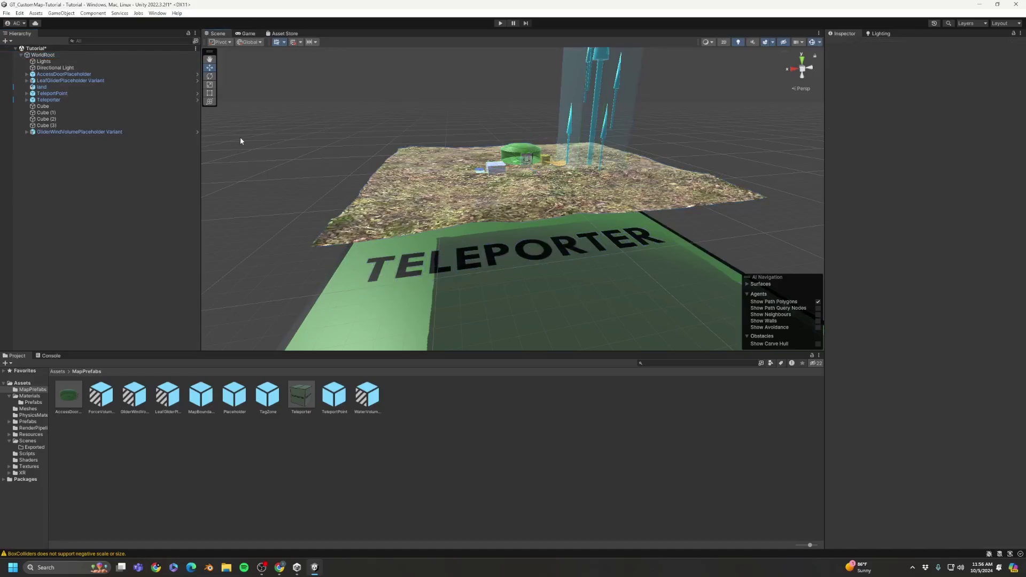
right_drag(240, 140, 550, 128)
Mark WorldRoot static, applying the change to all its children
double_click(59, 81)
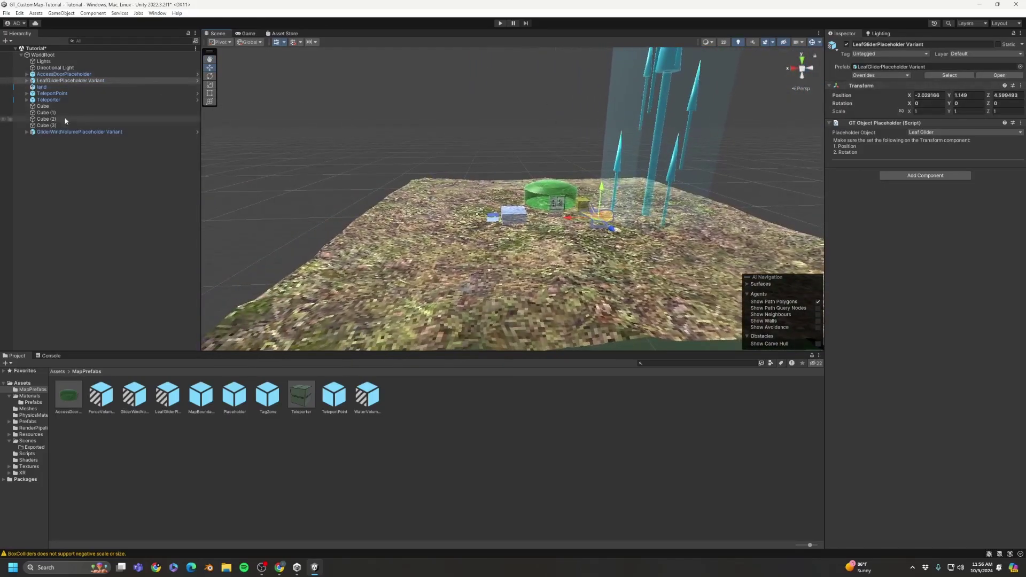
click(48, 62)
shift+click(54, 131)
click(104, 56)
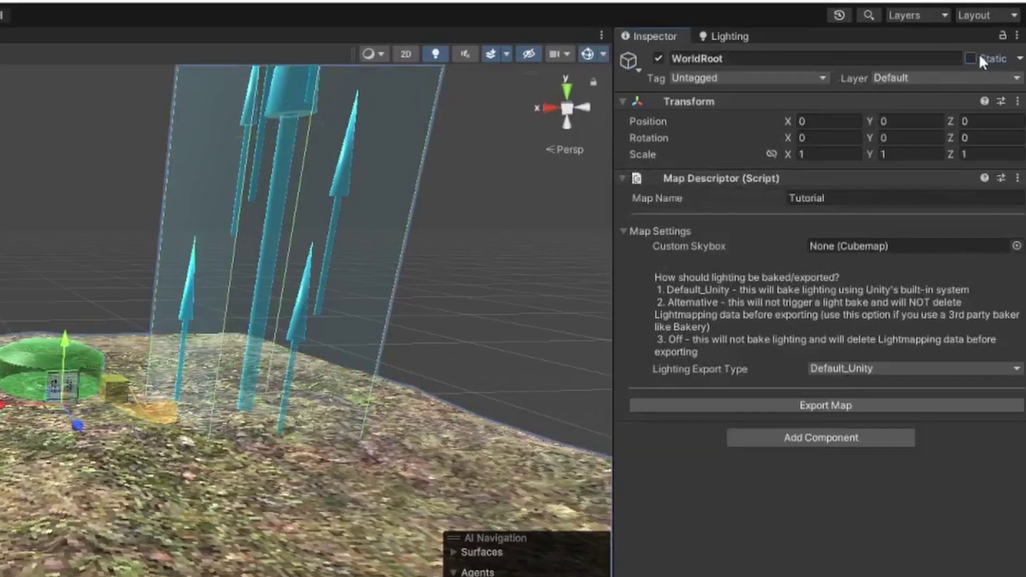
click(980, 56)
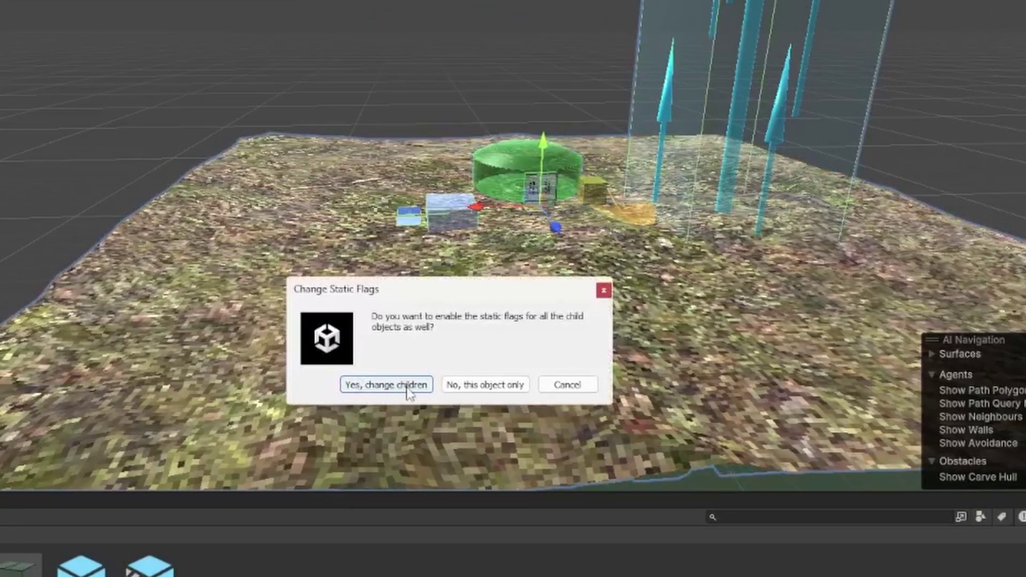
click(410, 387)
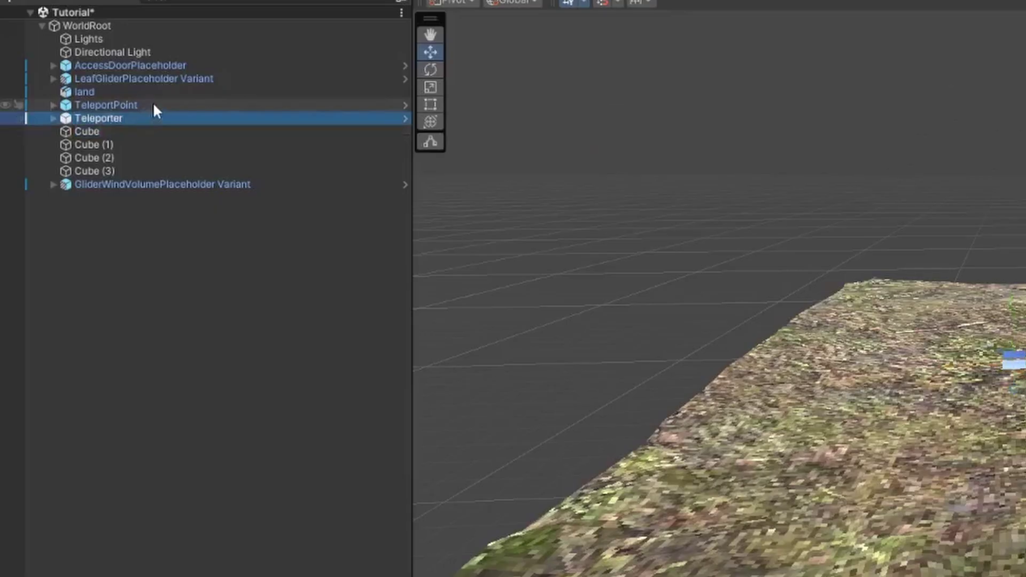
Make the LeafGlider placeholder static, including its children
click(156, 104)
click(156, 94)
click(170, 78)
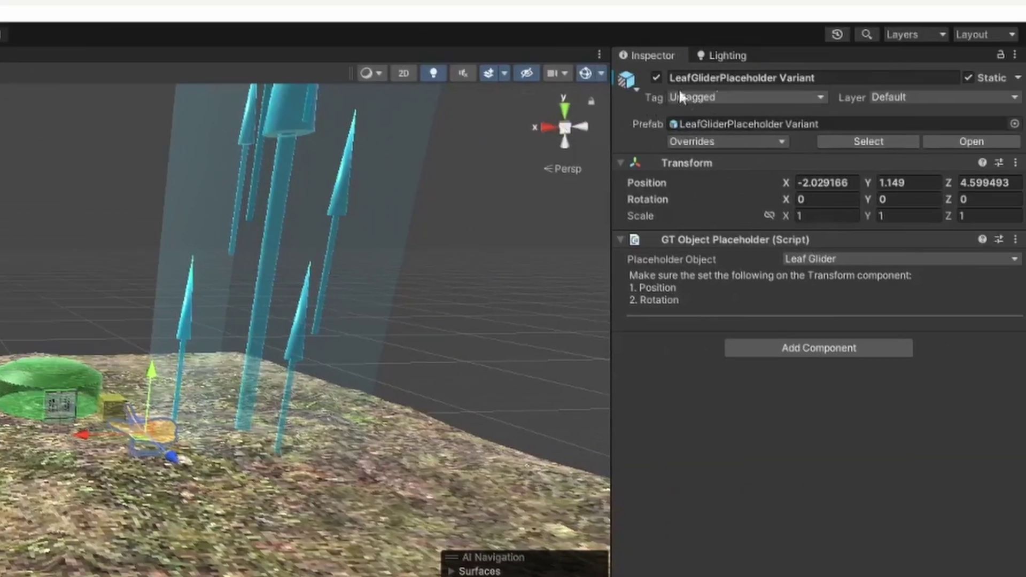
click(967, 78)
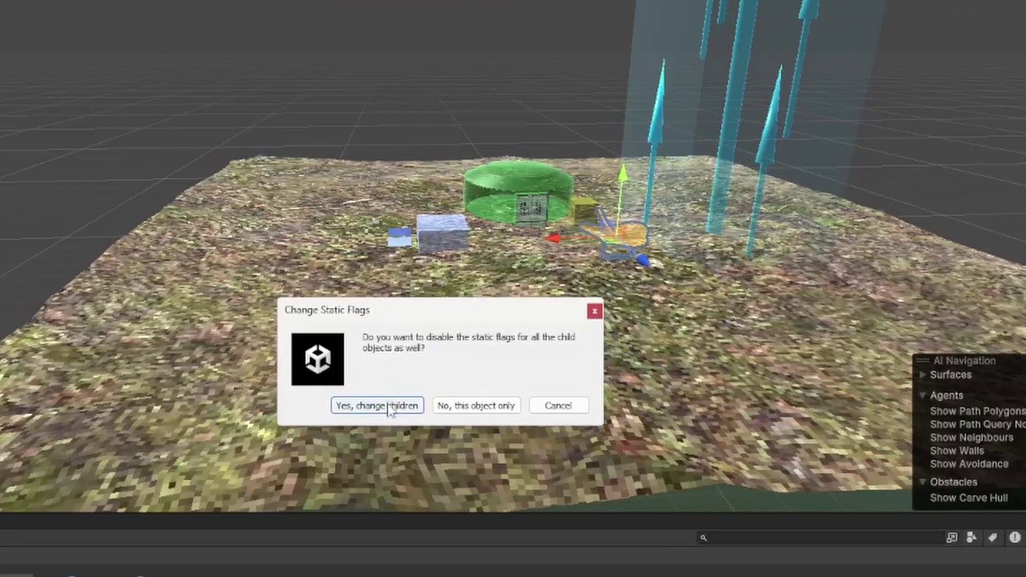
click(313, 440)
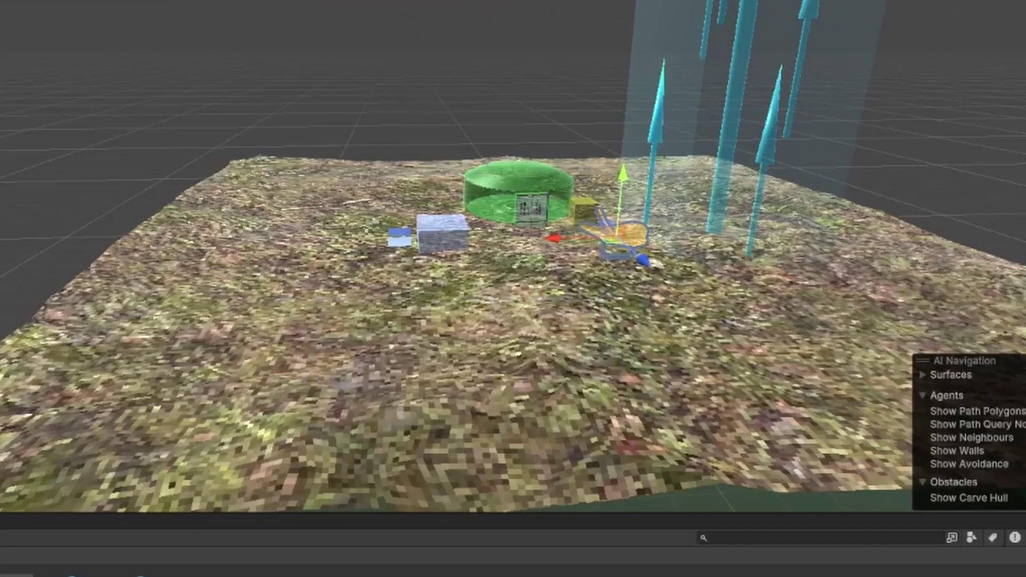
Export WorldRoot as Tutorial.zip into the Exports folder and put away the folder window
click(145, 81)
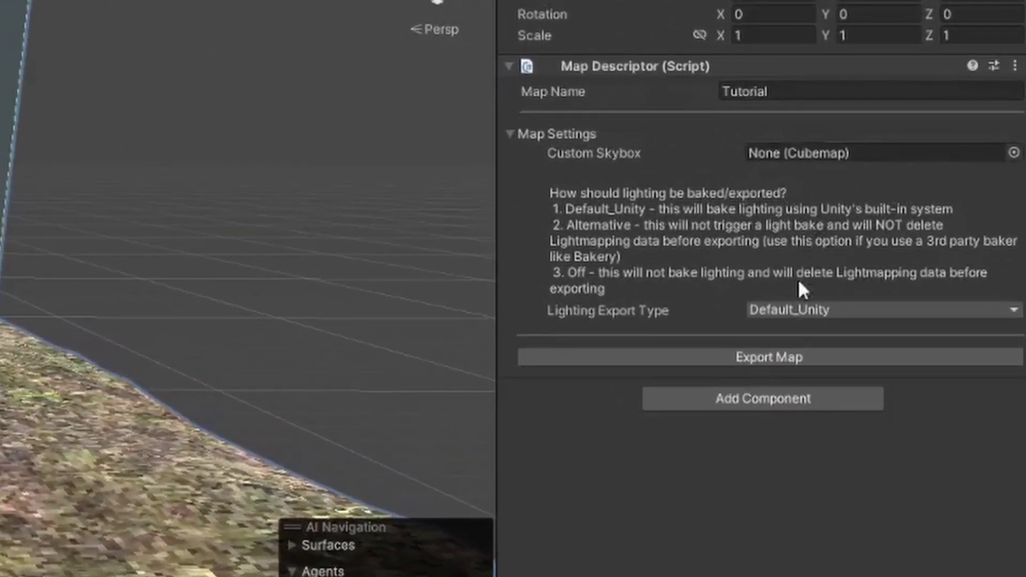
click(774, 358)
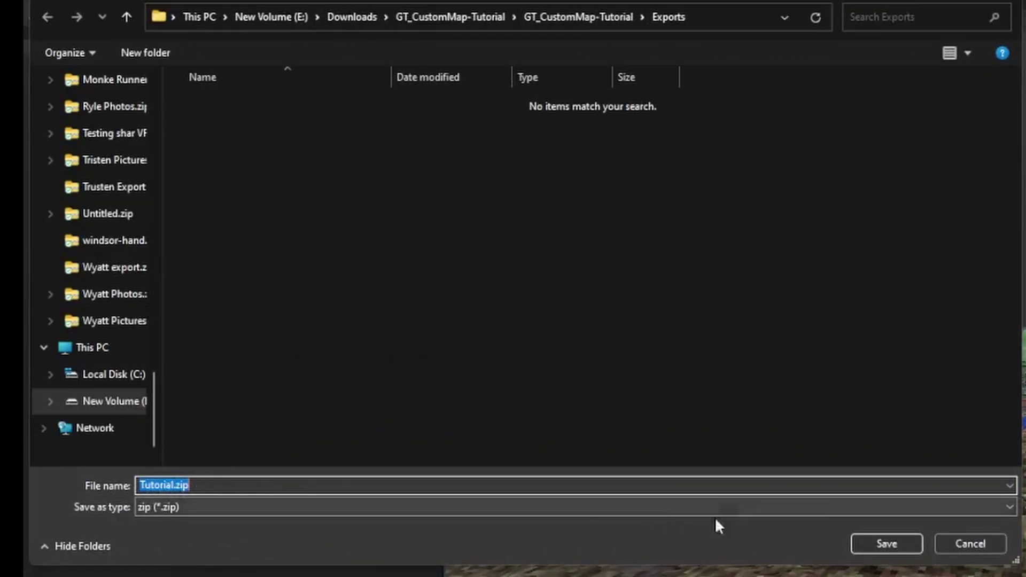
click(886, 544)
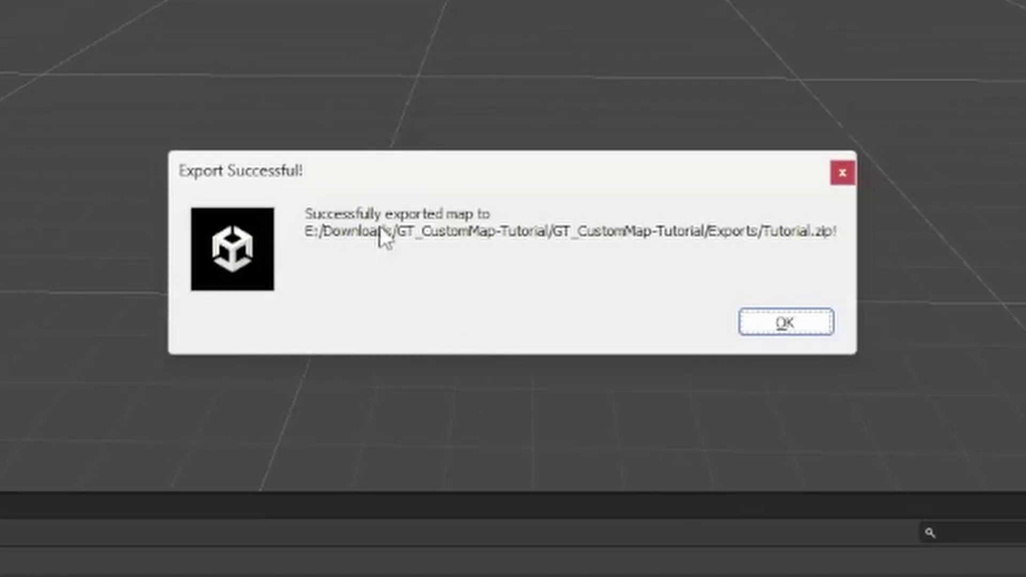
click(781, 323)
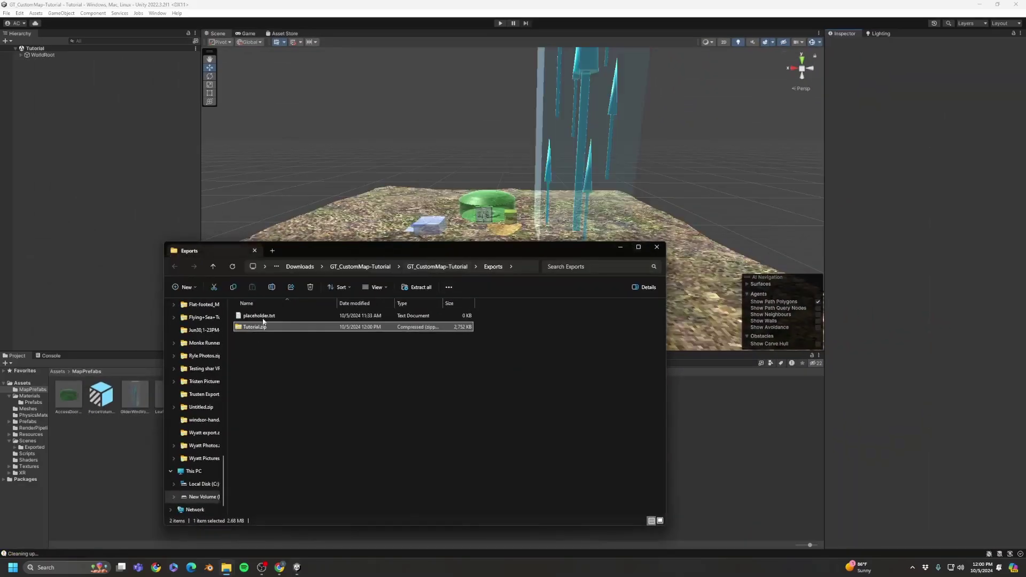
click(620, 249)
Start a new Gorilla Tag level on mod.io named Tuotrila with Hidden visibility
key(alt+Tab)
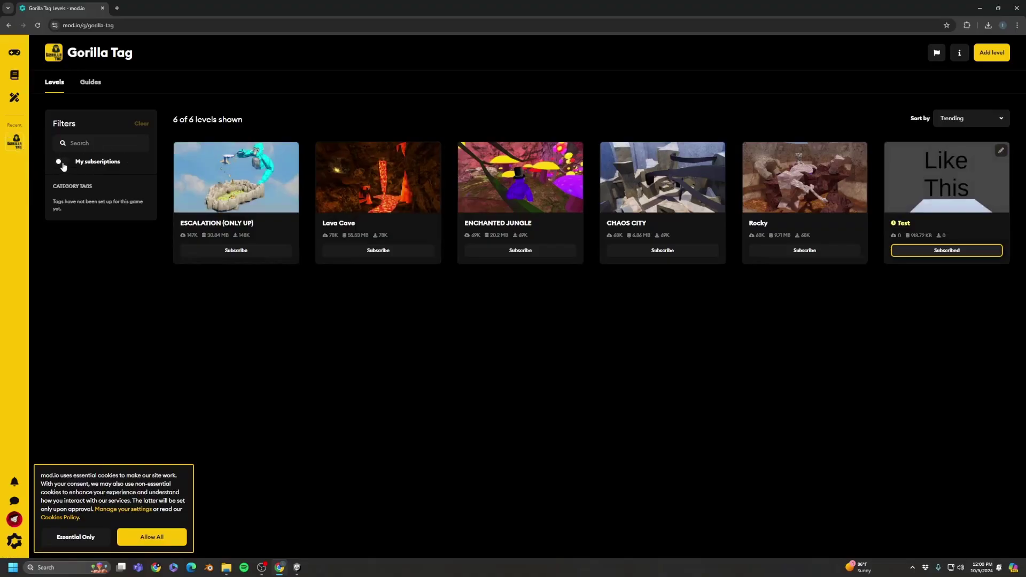
click(992, 52)
click(238, 241)
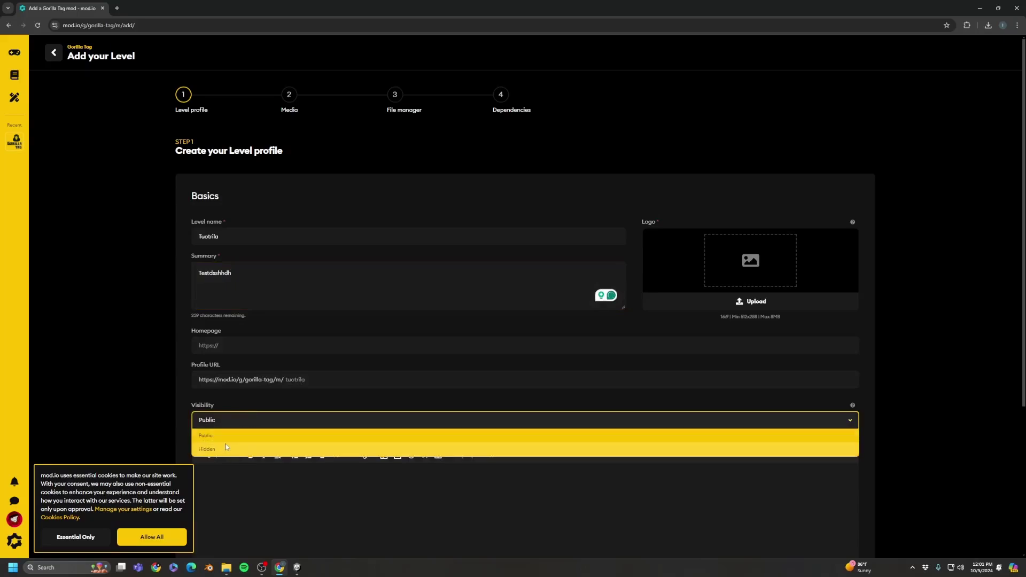
click(246, 451)
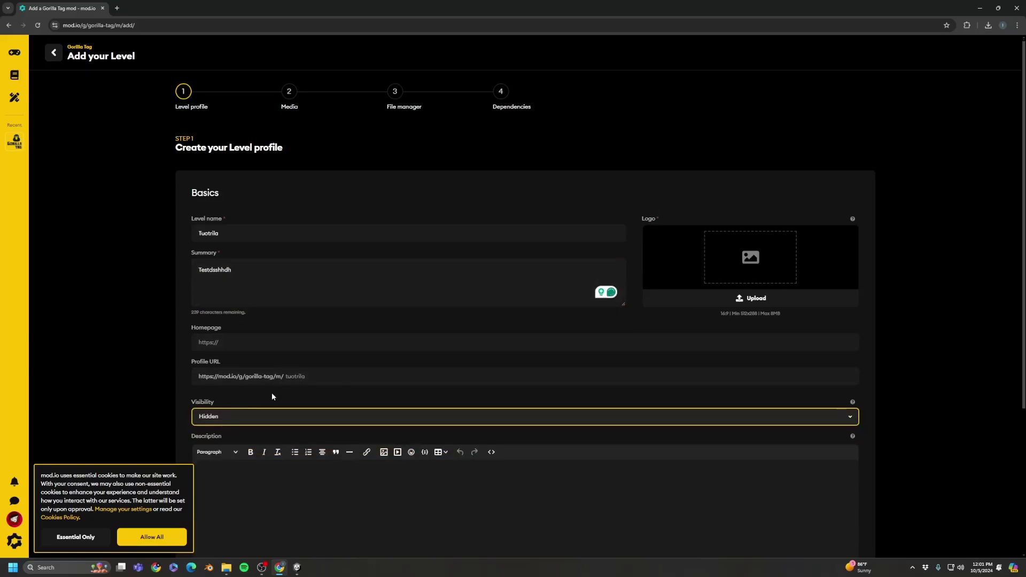
scroll(271, 396, down, 2)
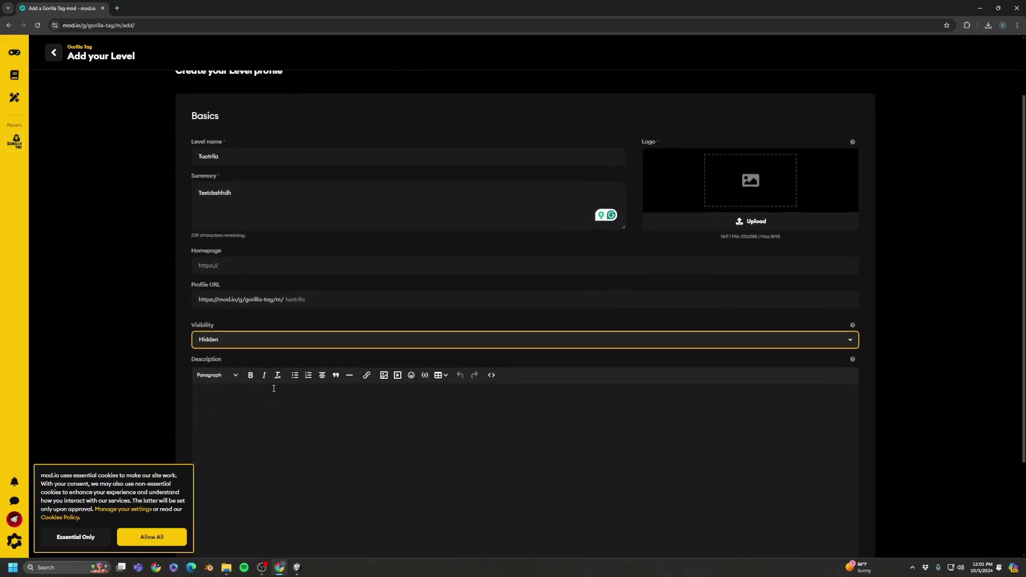
click(642, 293)
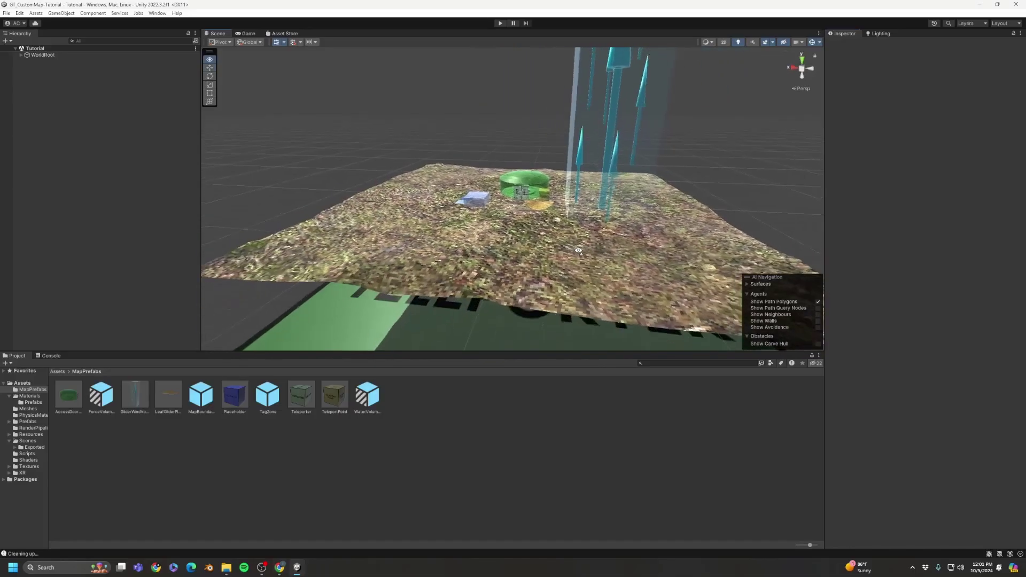
Use a snip of the Unity scene view as the level logo and create the level
key(super+shift+s)
drag(230, 58, 682, 341)
drag(681, 340, 695, 350)
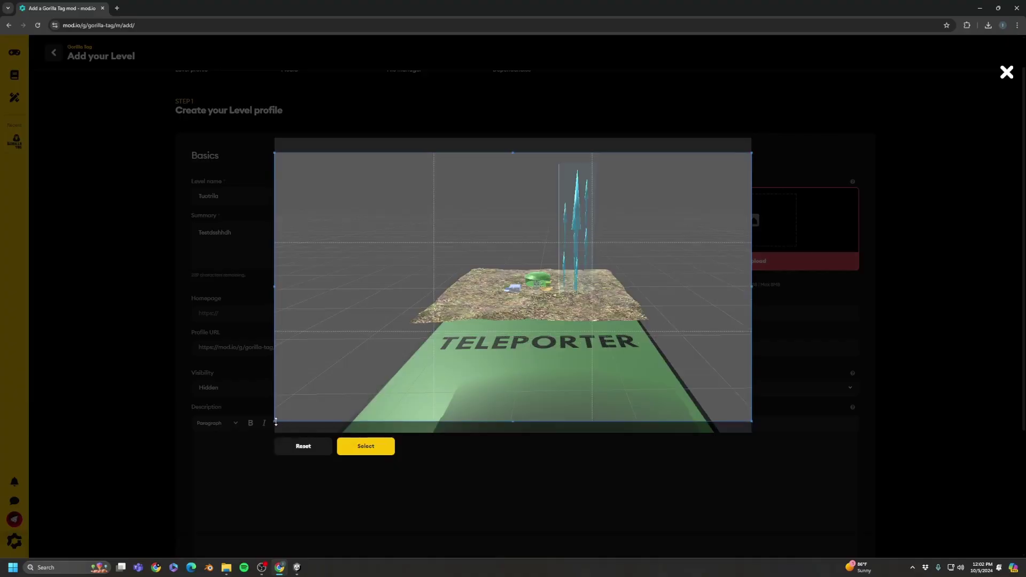
click(365, 446)
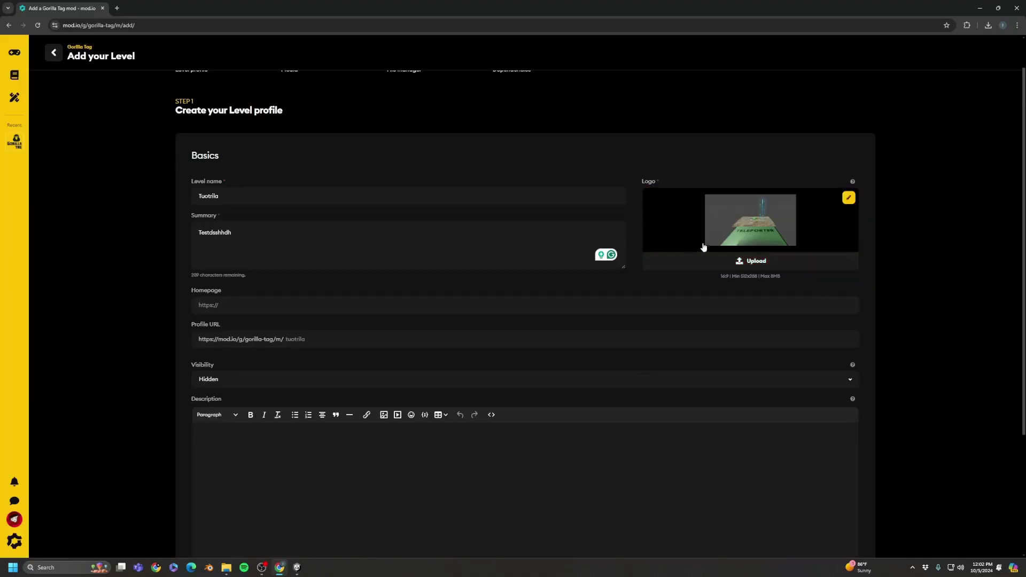
scroll(276, 454, down, 3)
click(225, 513)
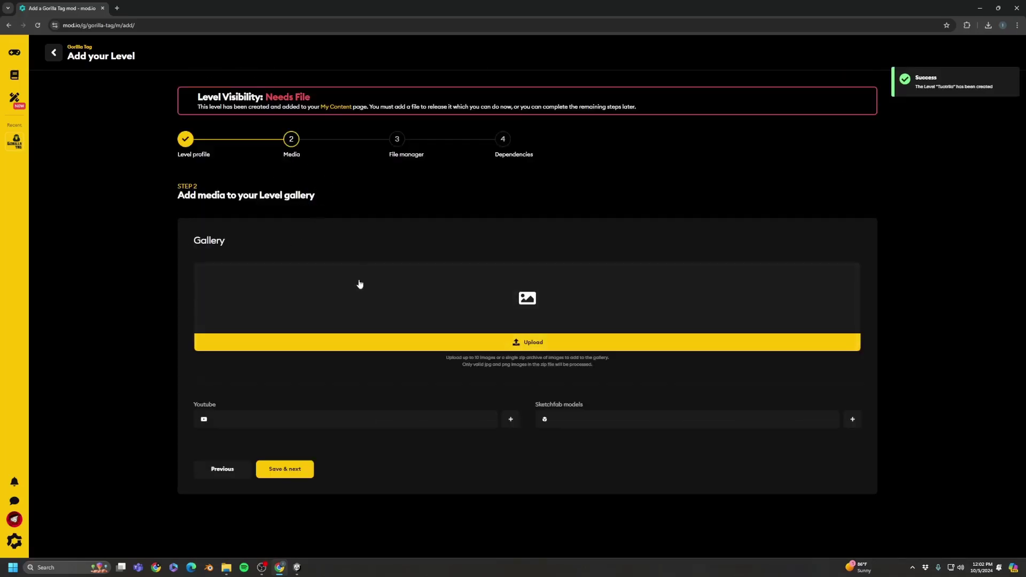
Skip the gallery media and copy the Exports folder path for the zip file picker
click(310, 469)
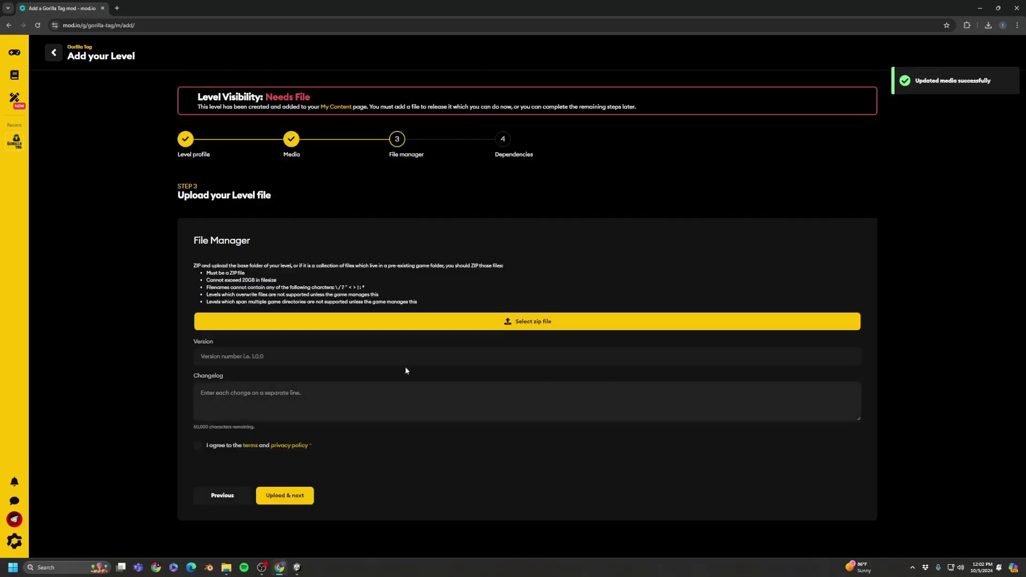
click(542, 323)
key(alt+Tab)
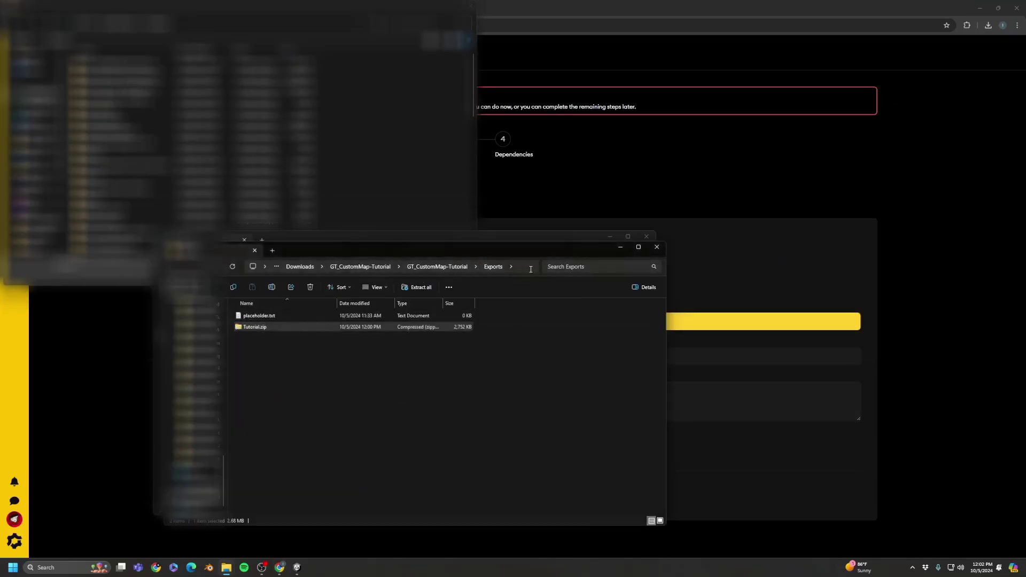
click(514, 269)
key(super+c)
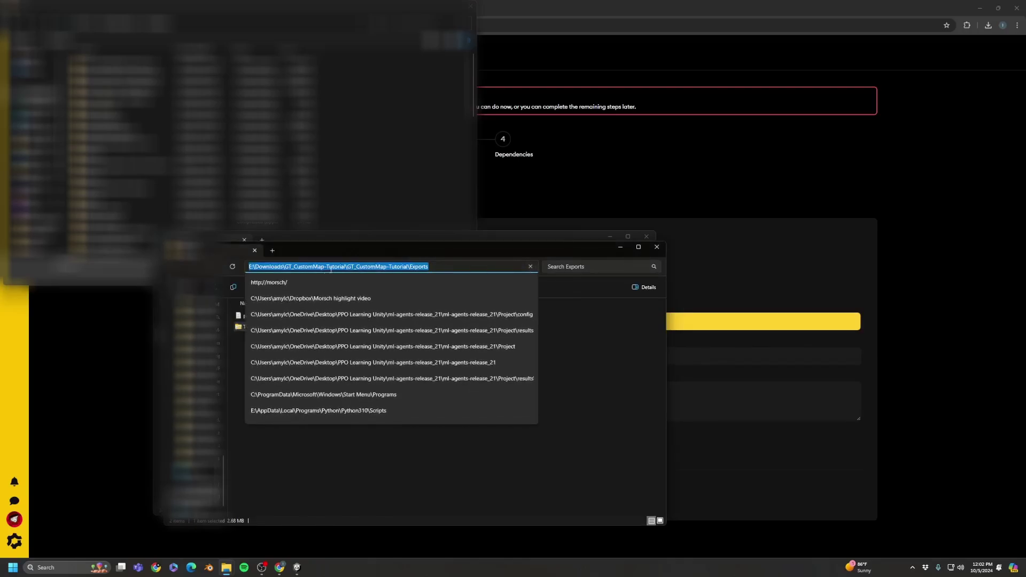
right_click(405, 269)
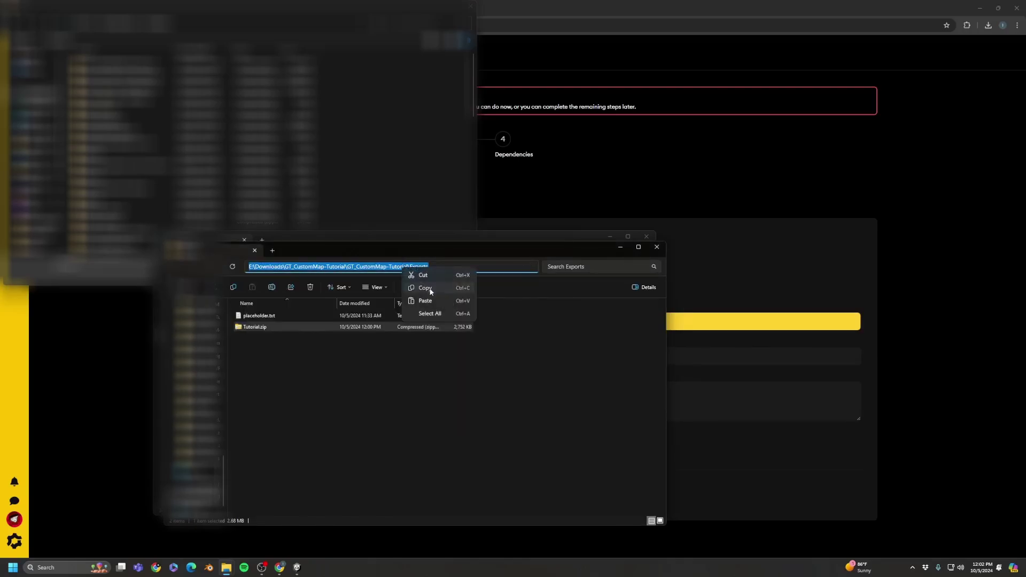
click(563, 348)
click(656, 246)
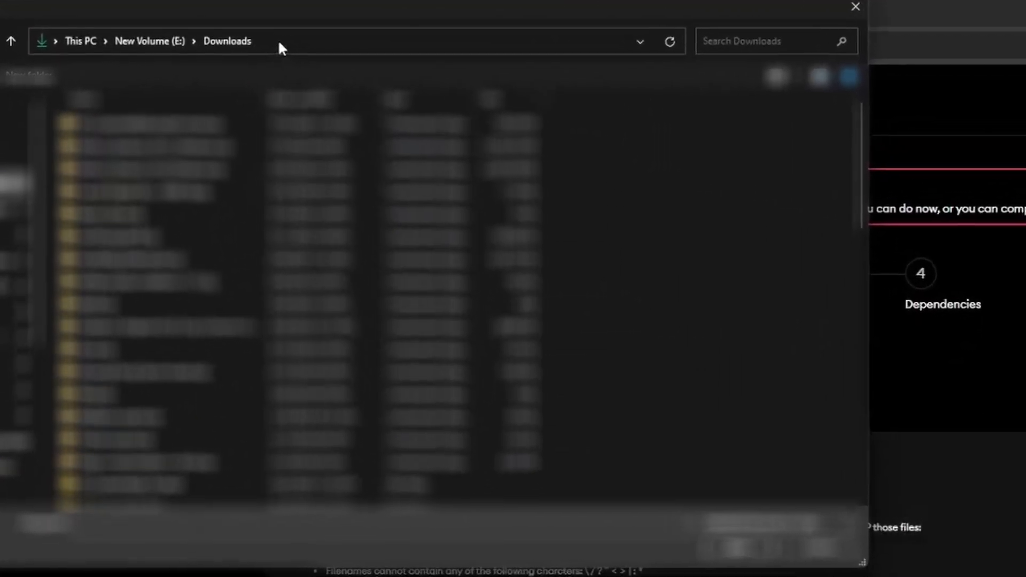
Open Tutorial.zip from Exports, set version 1.1, accept the terms and upload it
click(222, 32)
right_click(174, 33)
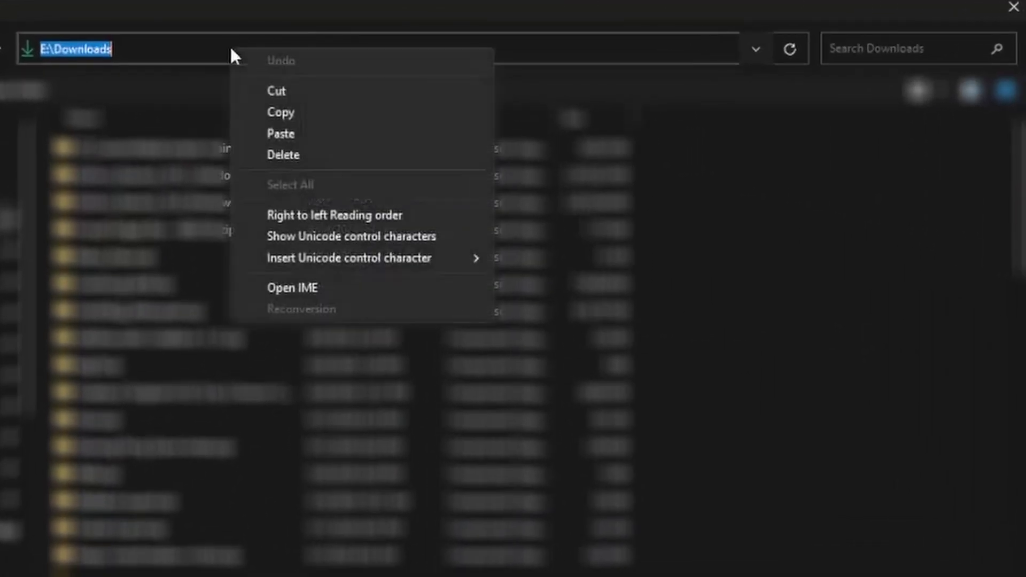
click(275, 134)
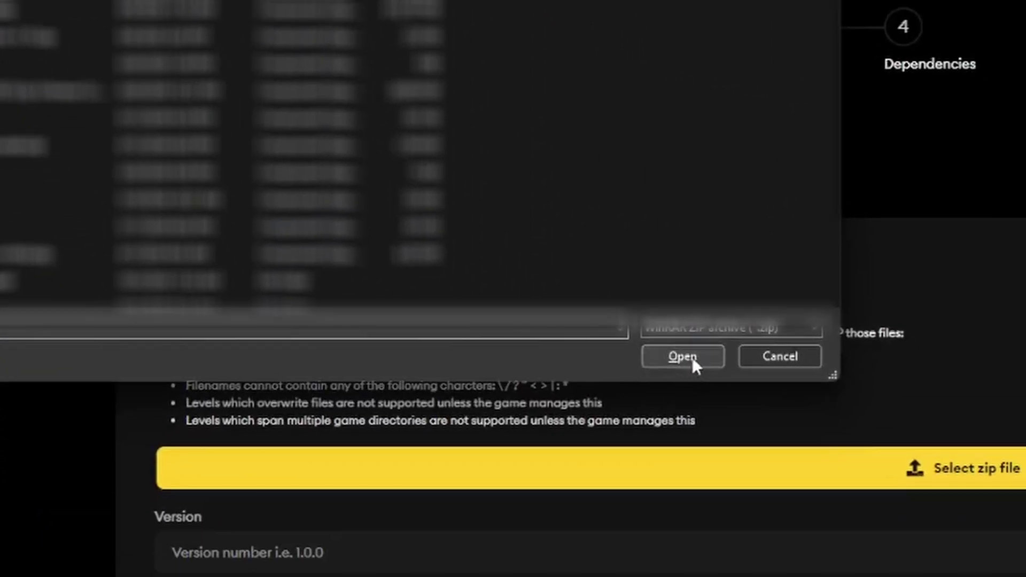
click(682, 356)
click(371, 550)
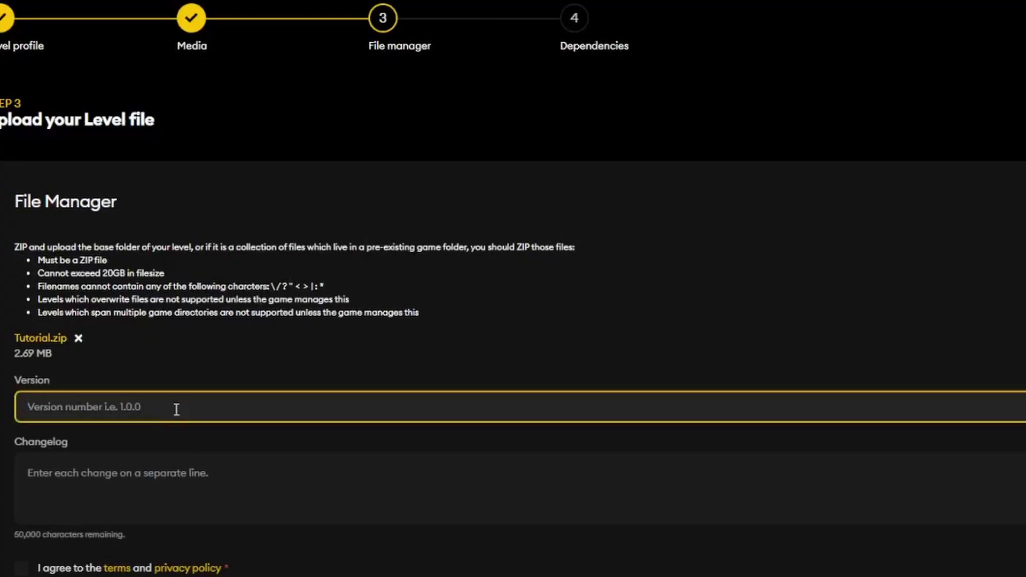
text(1.1.1)
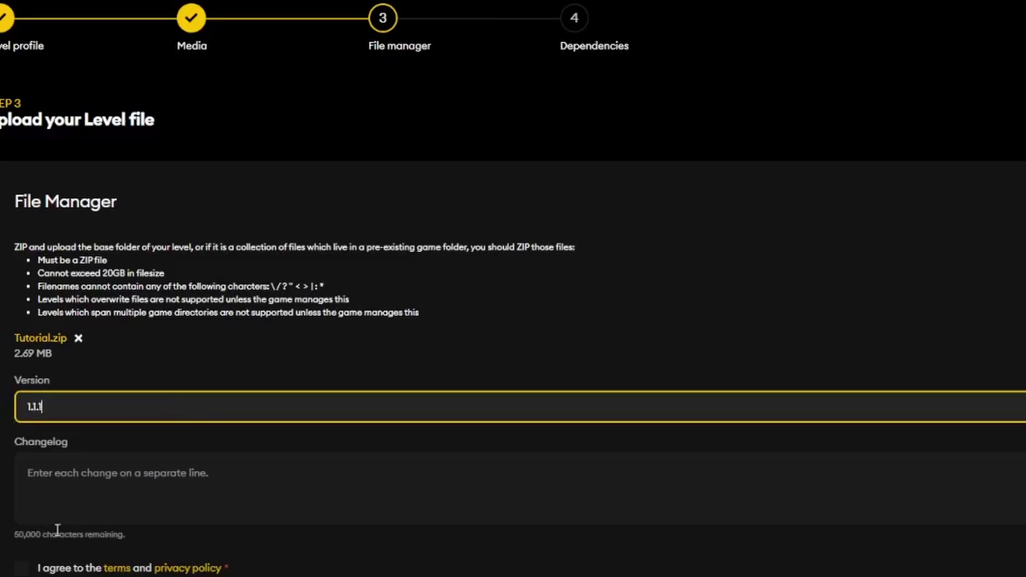
click(21, 568)
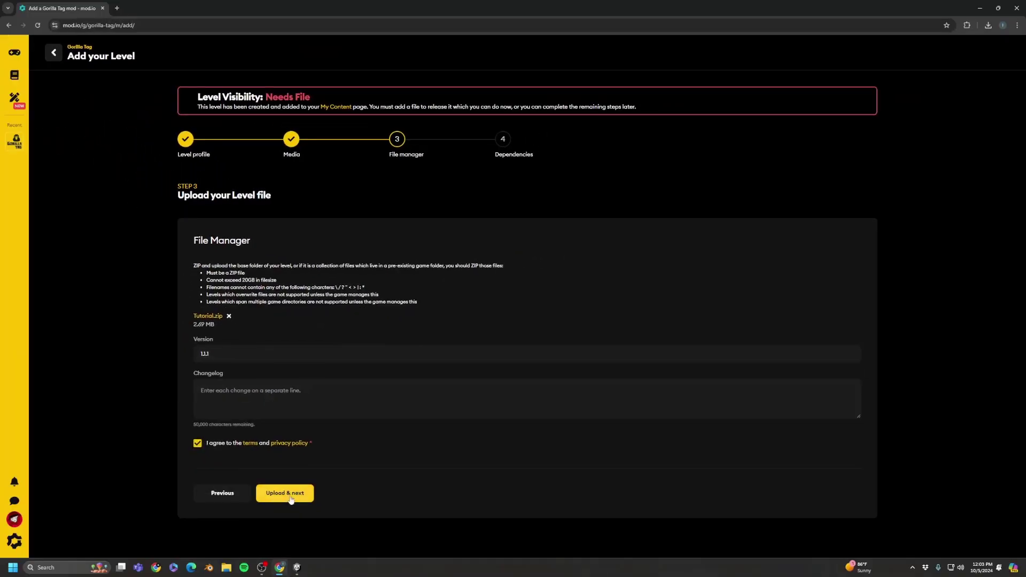
click(285, 493)
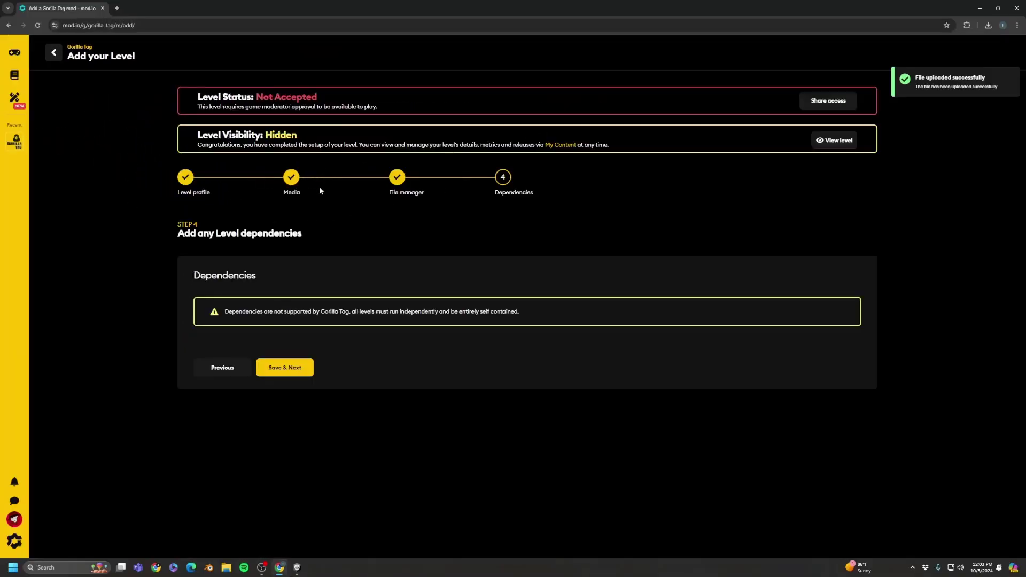
Finish the dependencies step, open the new level via My Content, and subscribe to it
click(301, 363)
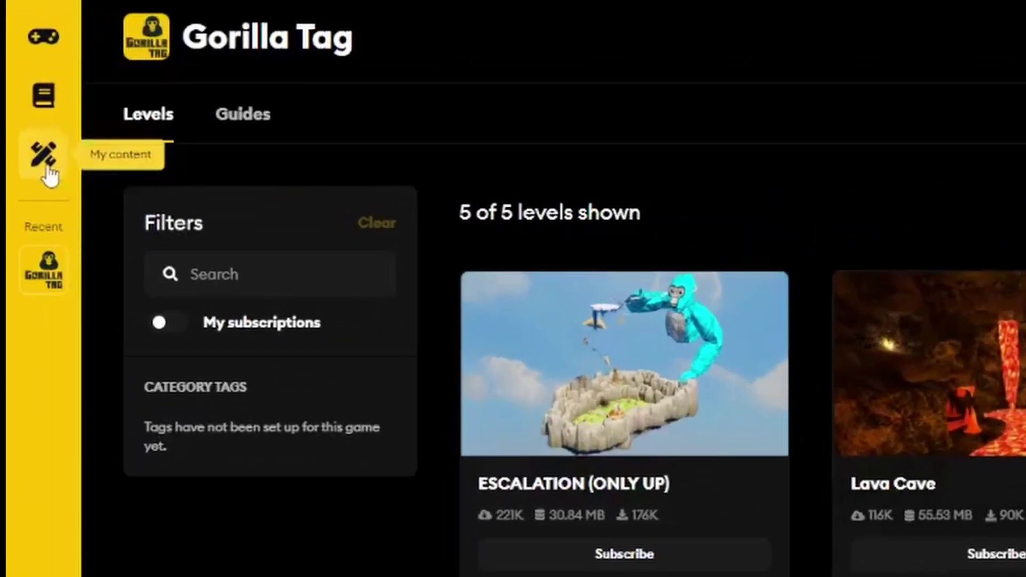
click(15, 100)
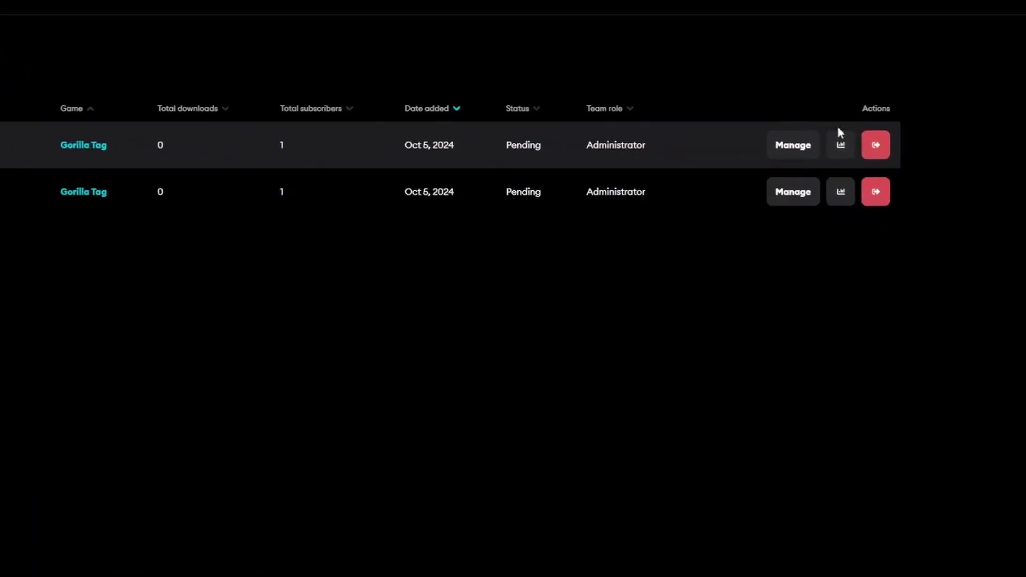
click(811, 174)
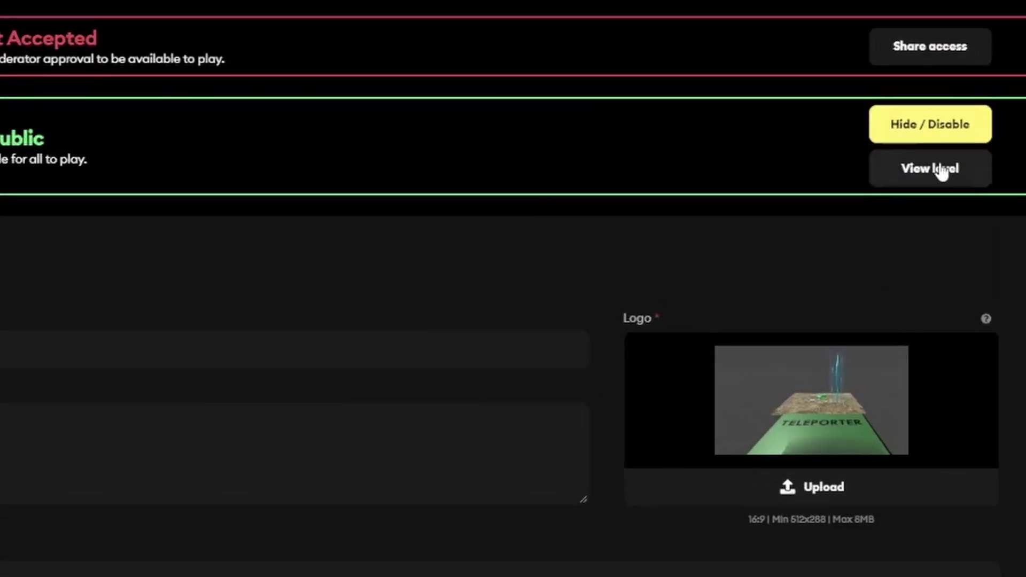
click(829, 182)
click(876, 104)
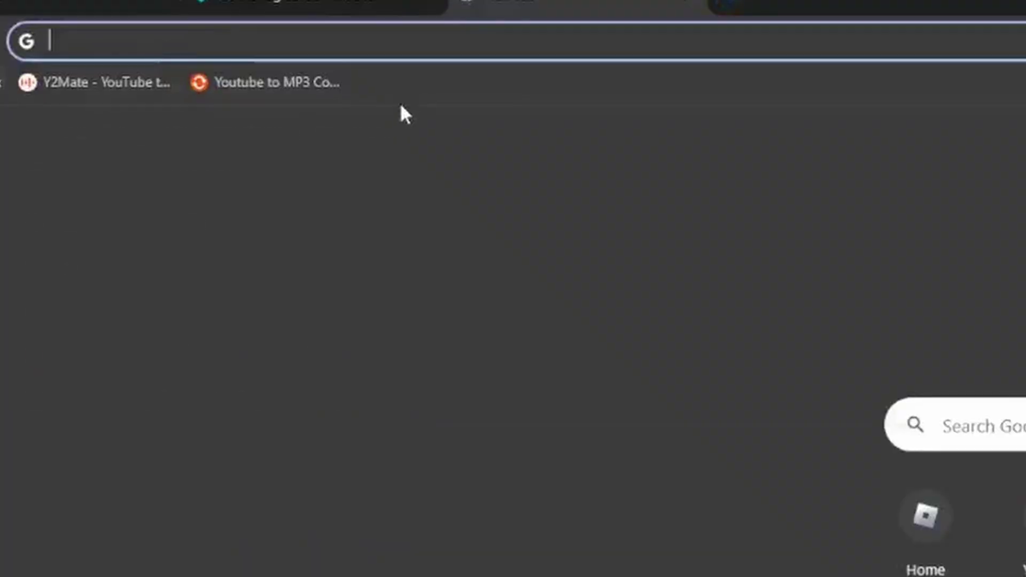
Submit the game's 5-digit connection code on the mod.io/connect page
text(mod.io)
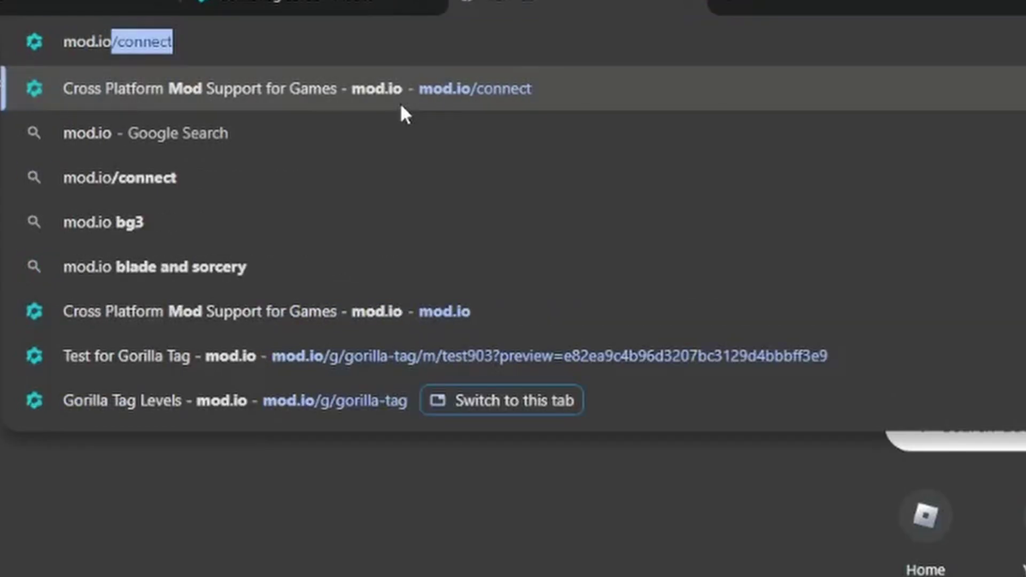
text(/con)
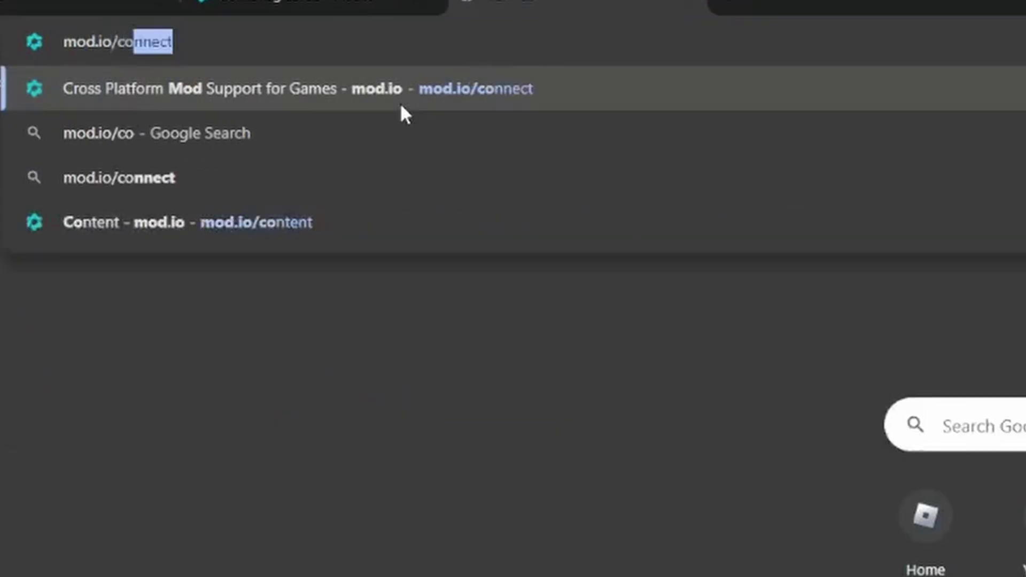
key(Return)
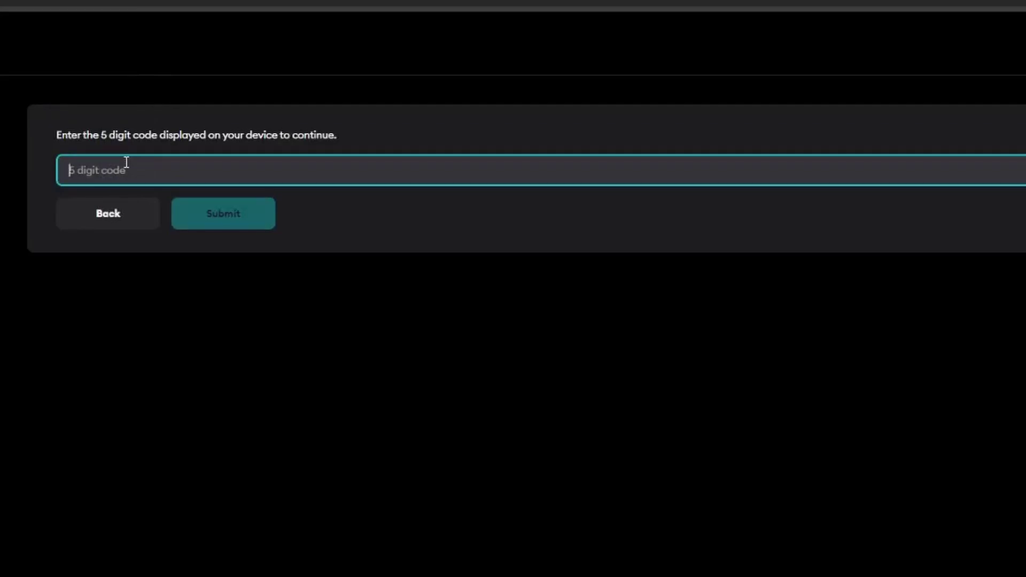
text(FYMWY)
key(Return)
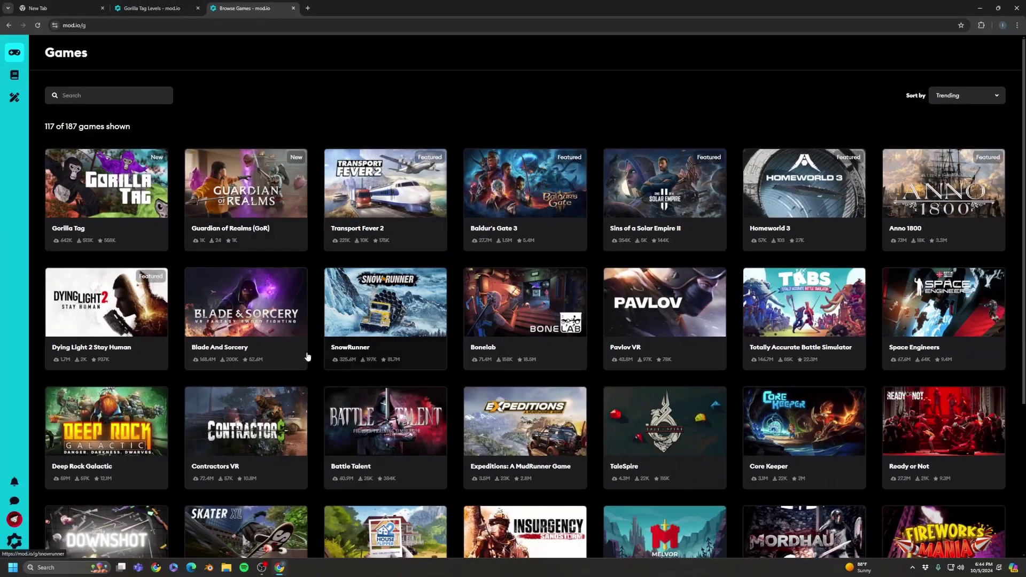
Switch from the browser back to the Gorilla Tag window
key(alt+Tab)
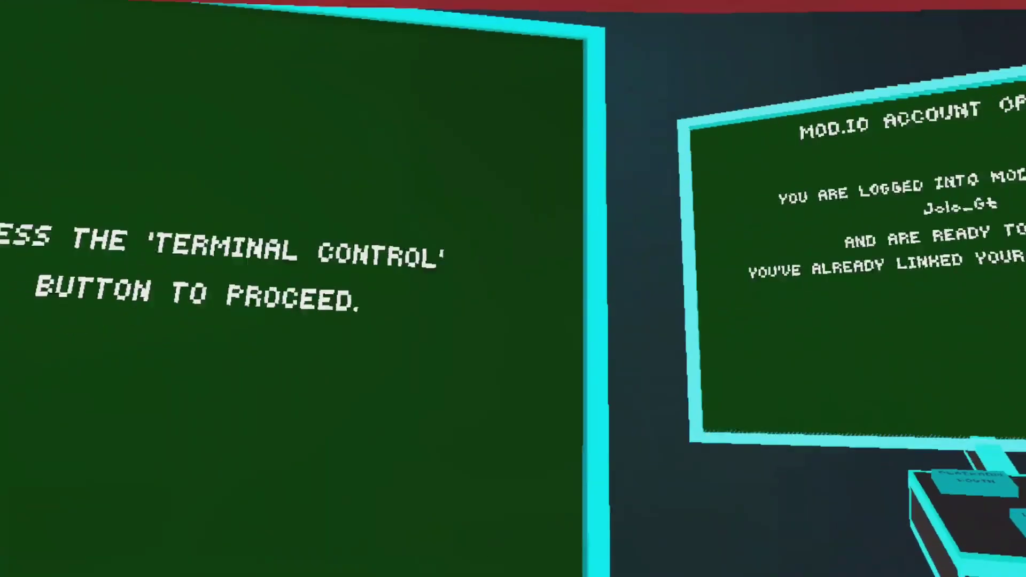